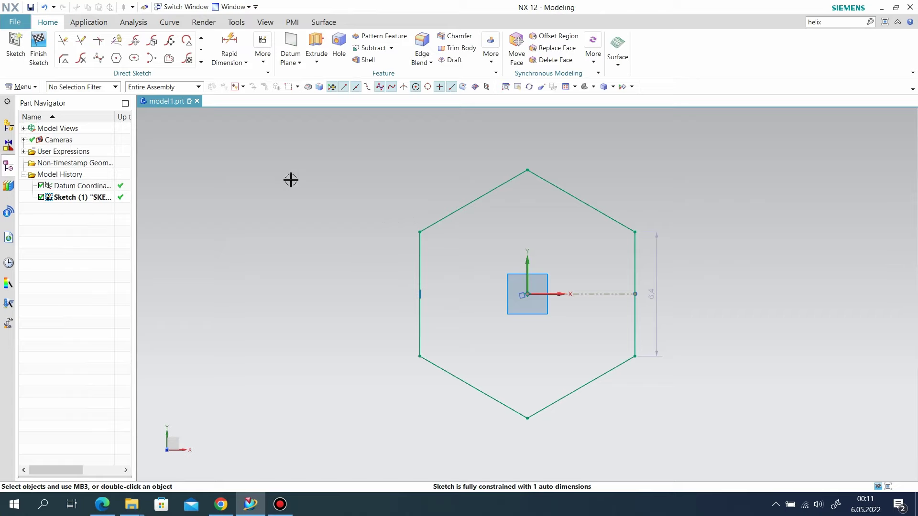
- Dimension the distance from the hexagon's centre to its right vertical side as 5 mm, and finish the sketch
click(229, 47)
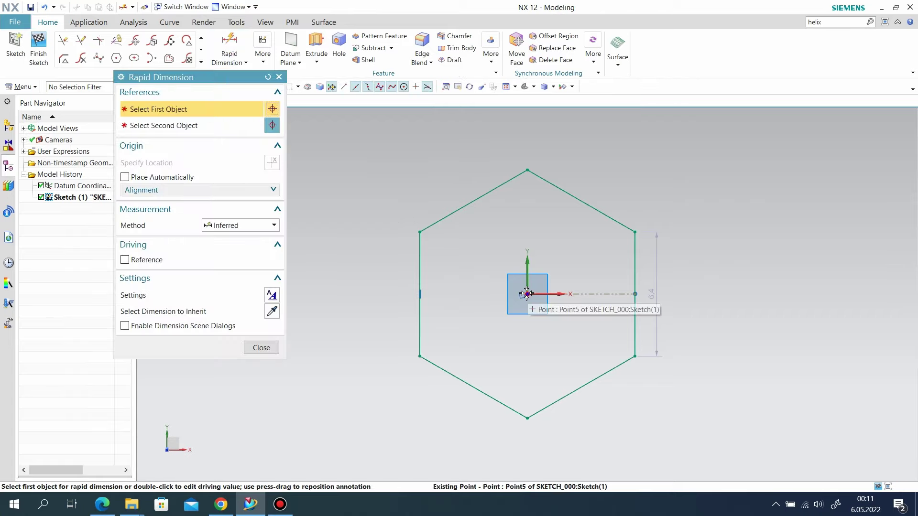
click(527, 293)
click(635, 268)
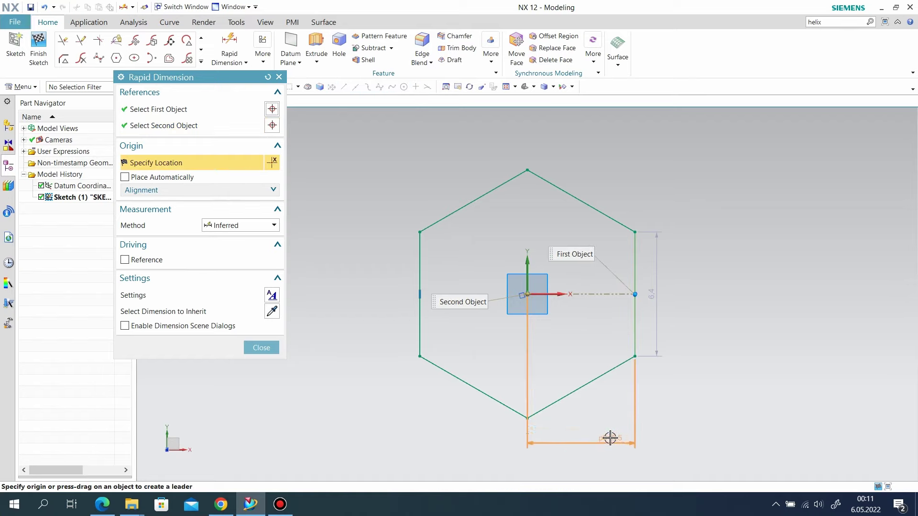
click(611, 439)
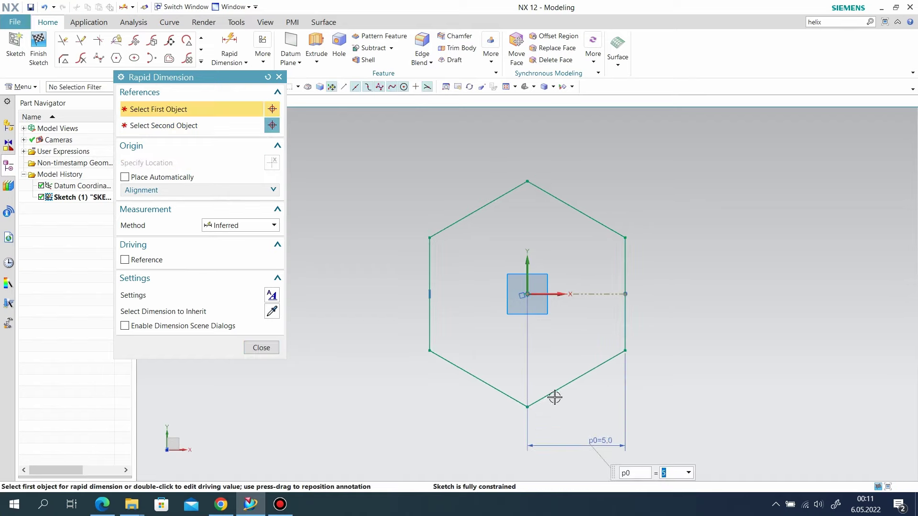
click(261, 348)
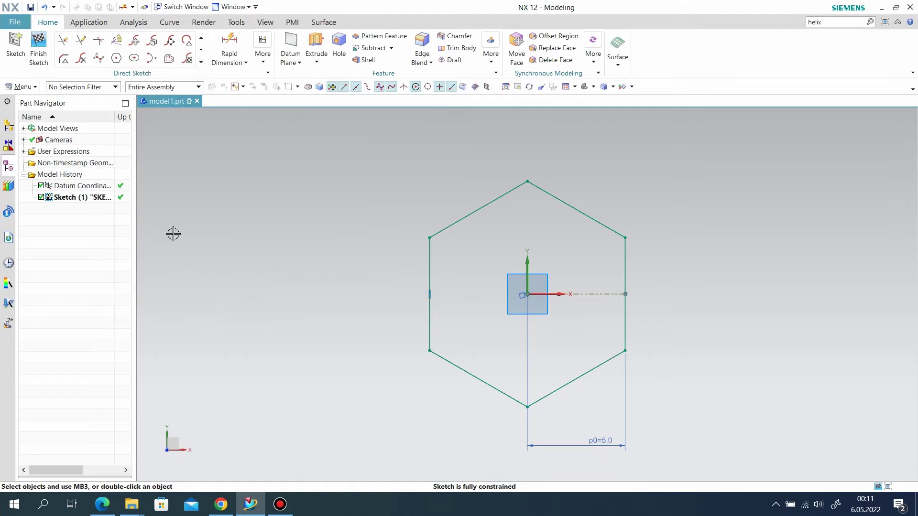
click(38, 46)
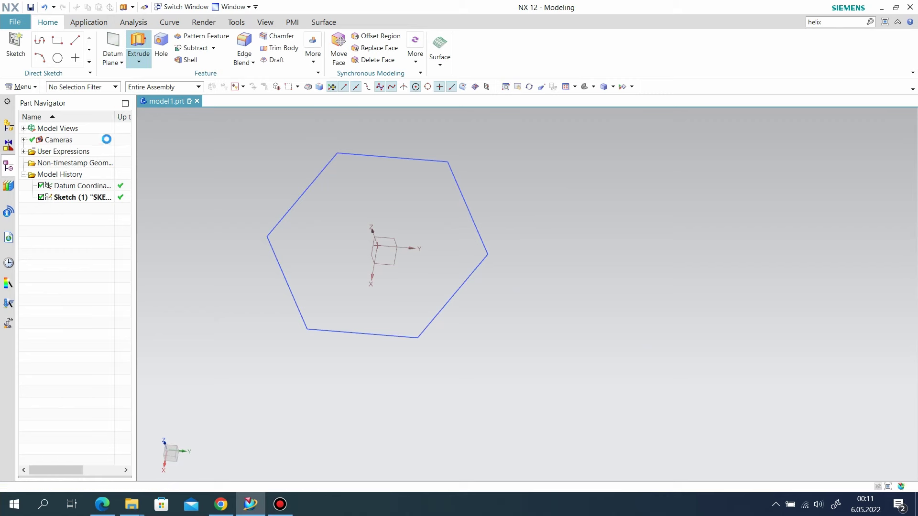
- Extrude the hexagon sketch from 0 to 5 mm as a new body, and hide the hexagon sketch
click(138, 48)
click(78, 198)
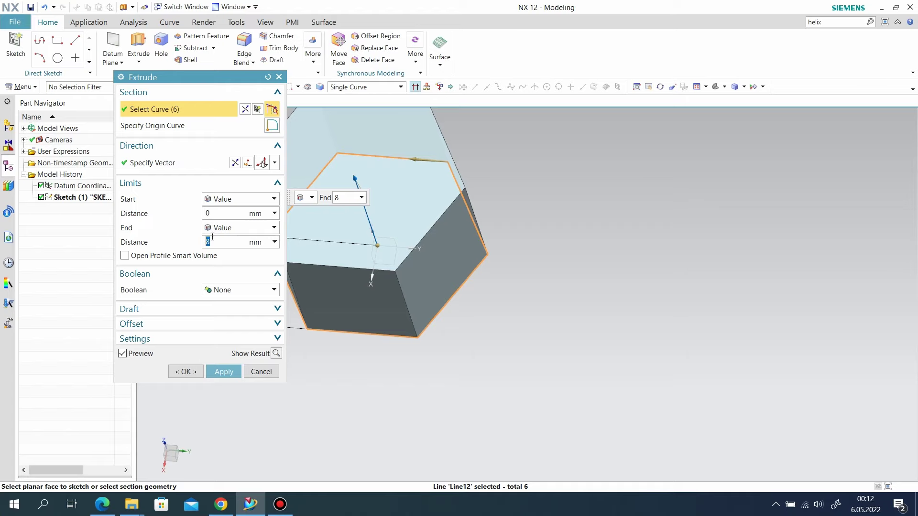
scroll(322, 263, up, 2)
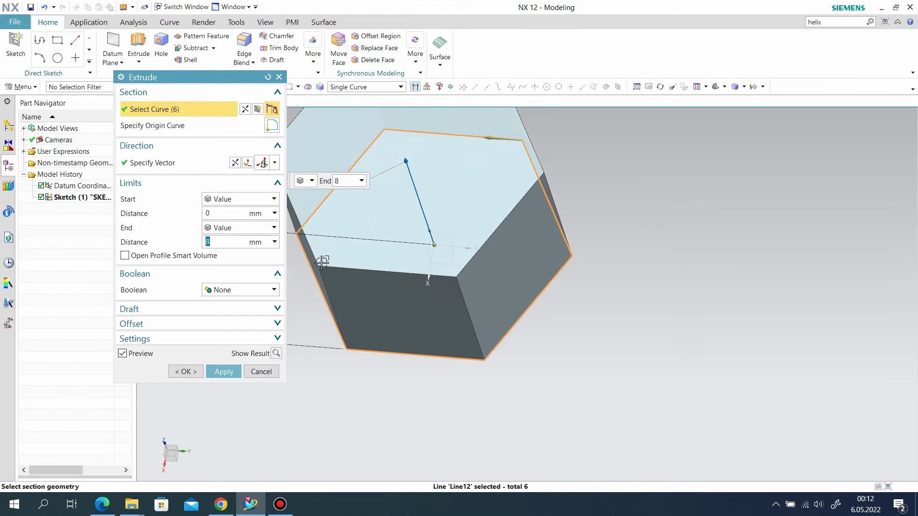
key(Return)
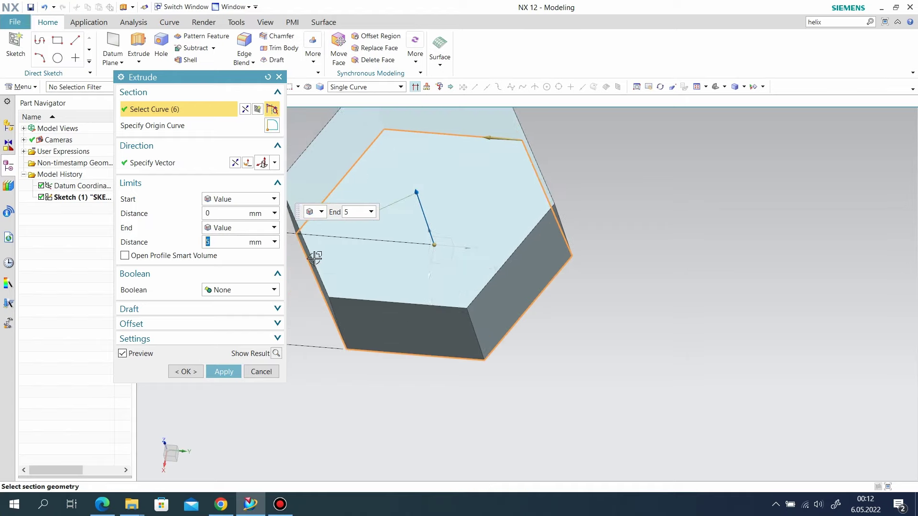
click(233, 373)
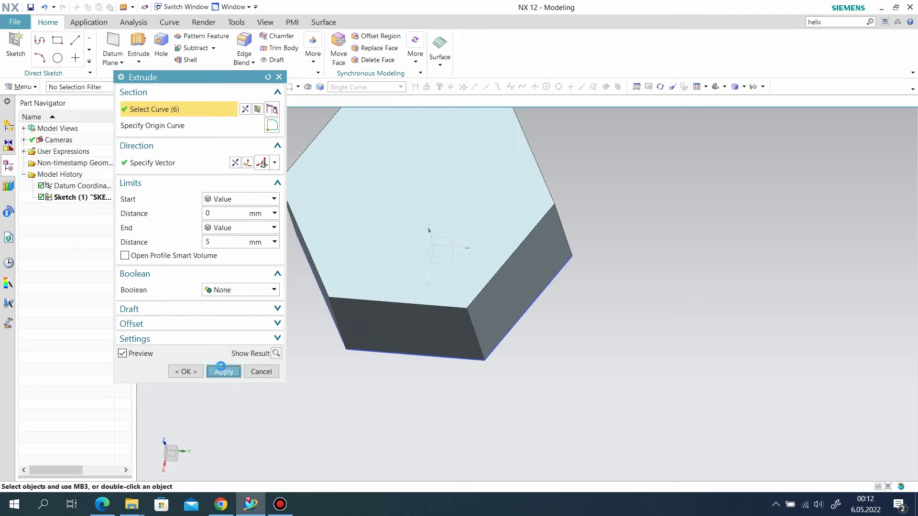
click(279, 77)
right_click(567, 263)
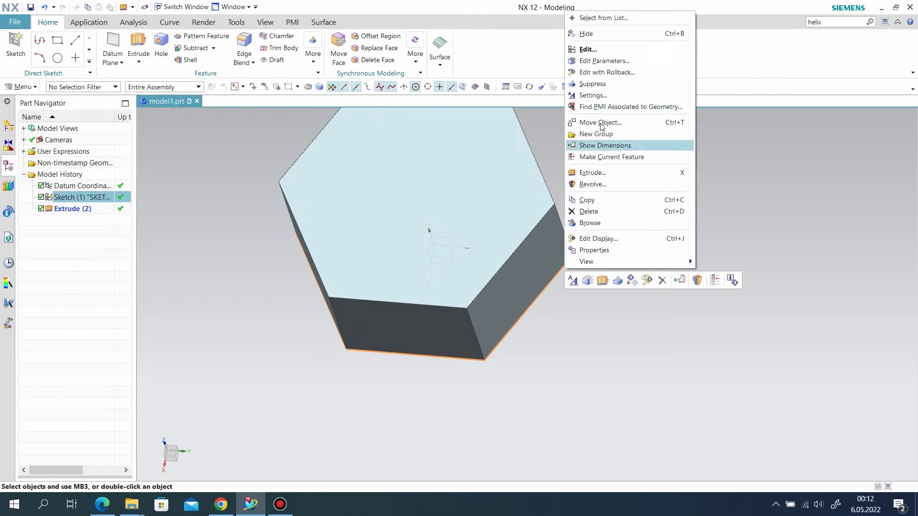
click(601, 42)
- Create a new sketch on the top face of the hexagonal body
mouse_move(582, 282)
middle_down()
mouse_move(544, 245)
mouse_move(546, 275)
mouse_move(570, 291)
middle_up()
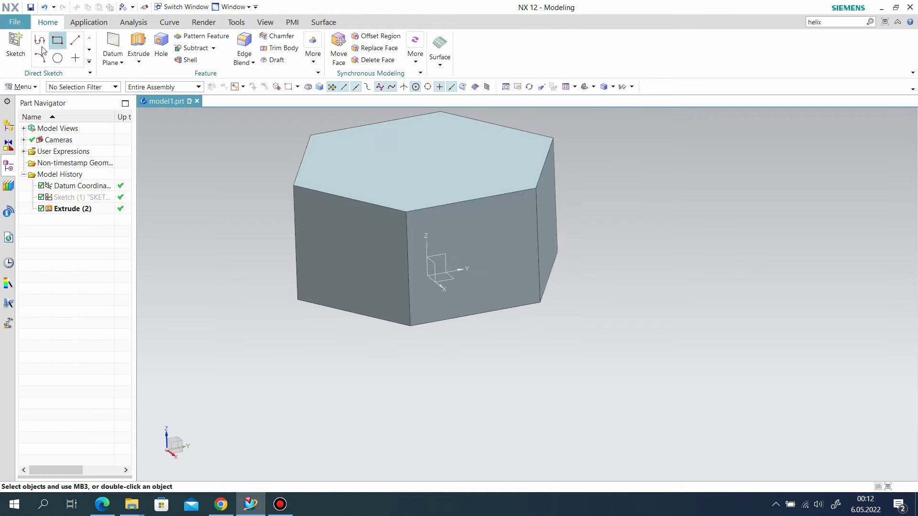
click(15, 43)
click(349, 194)
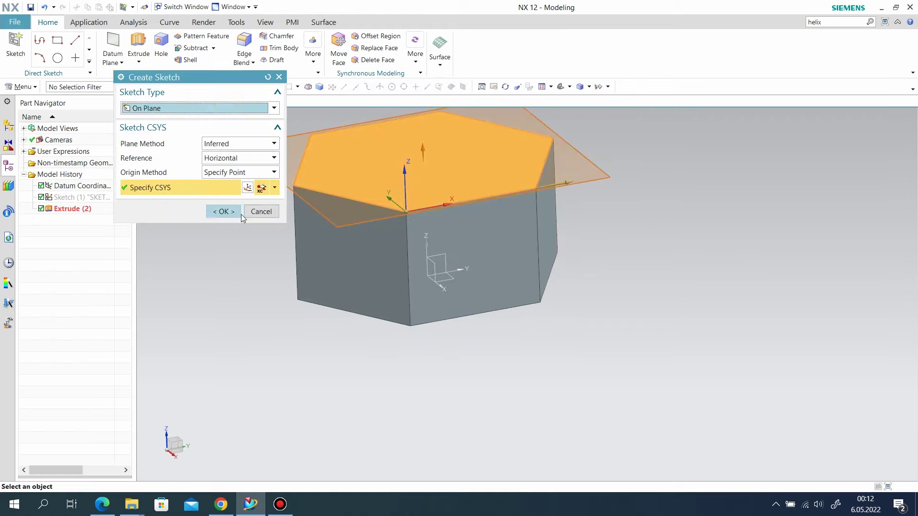
click(233, 211)
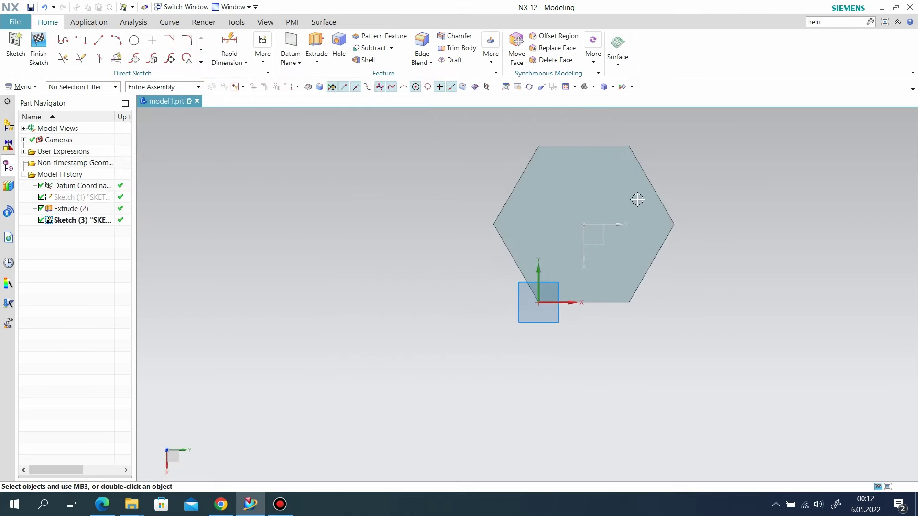
- Sketch a circle inside the hexagonal face, centred on the datum origin at the hexagon's centre
scroll(638, 199, up, 3)
scroll(601, 199, up, 1)
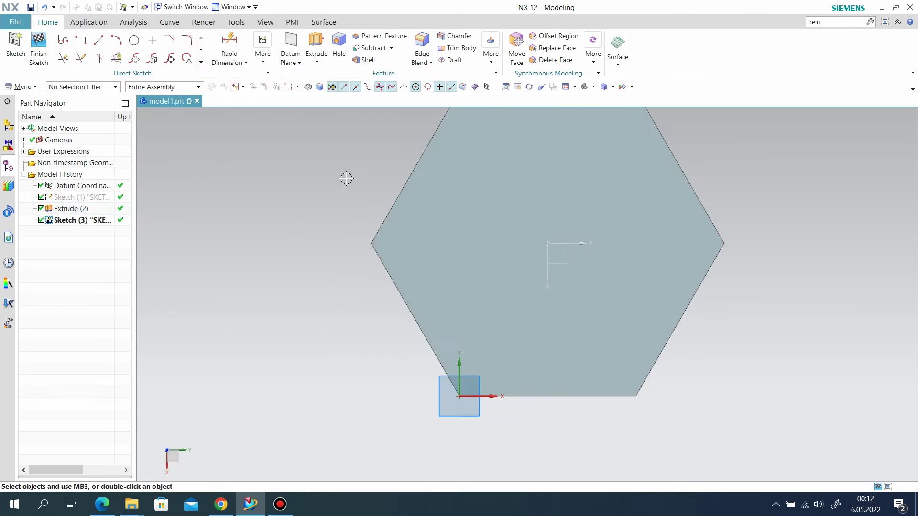
click(134, 41)
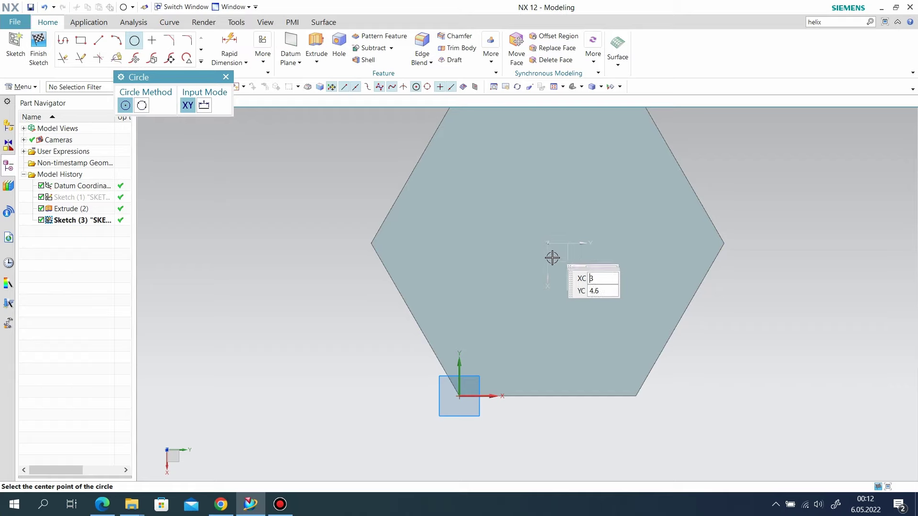
click(548, 244)
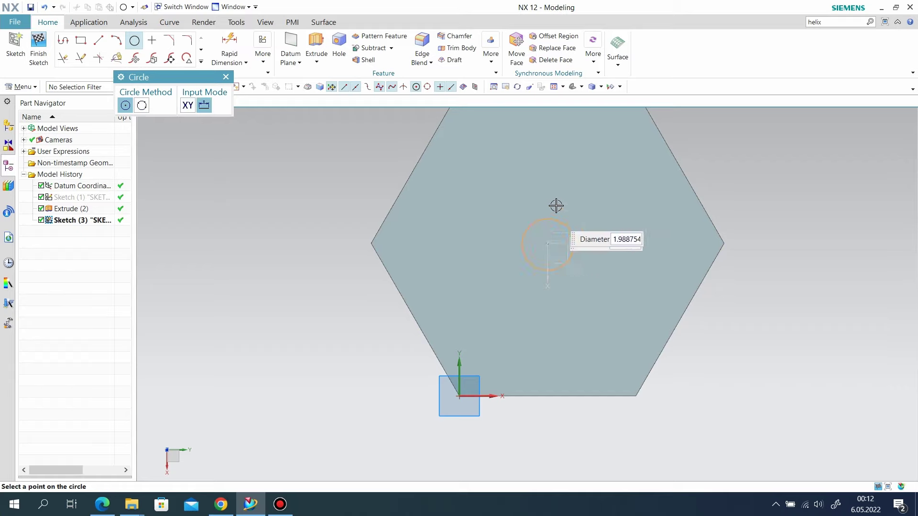
click(559, 176)
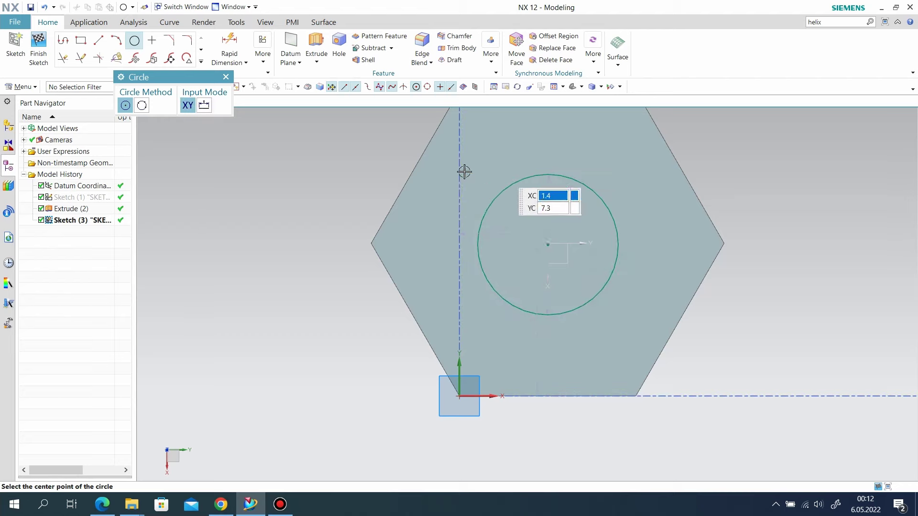
- Apply a Tangent geometric constraint between the circle and the upper horizontal edge of the hexagonal face
click(265, 62)
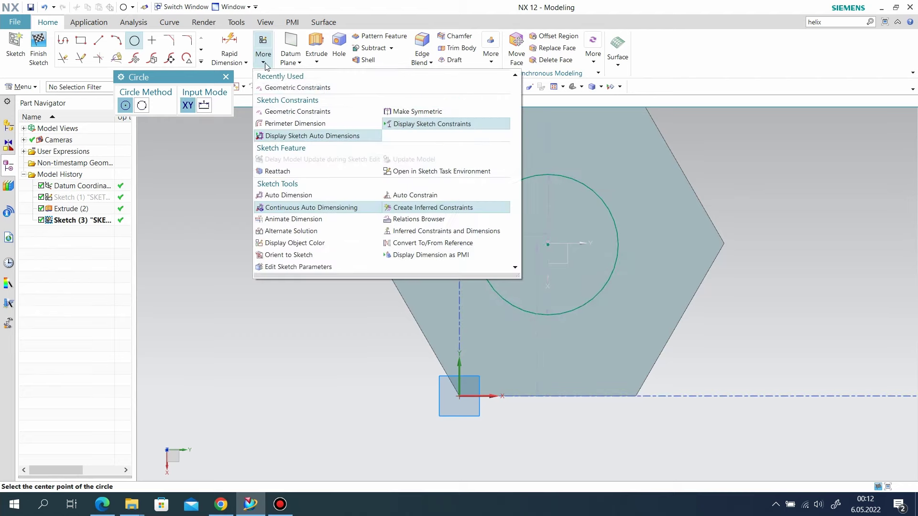
click(297, 87)
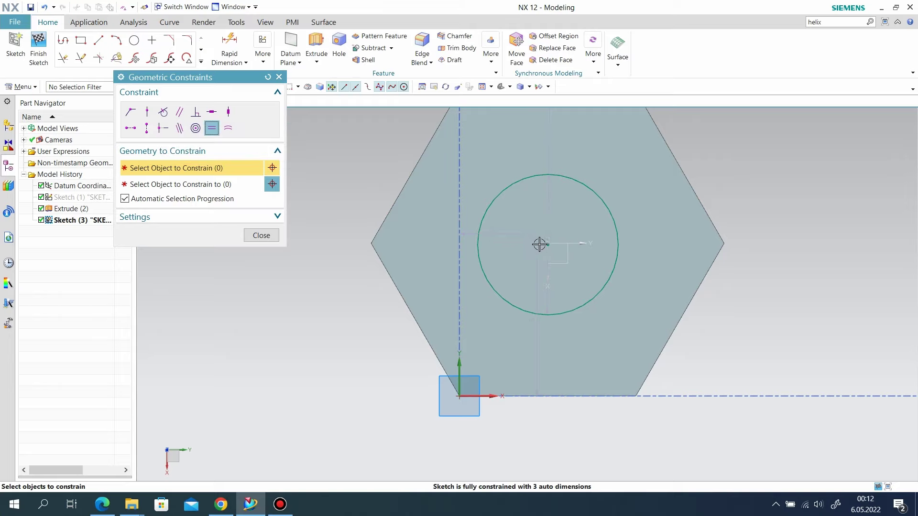
scroll(555, 223, down, 2)
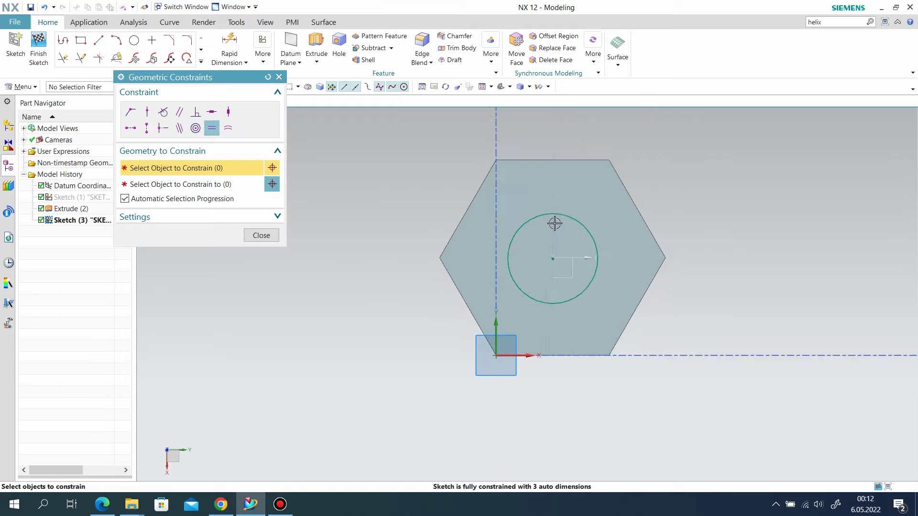
click(147, 128)
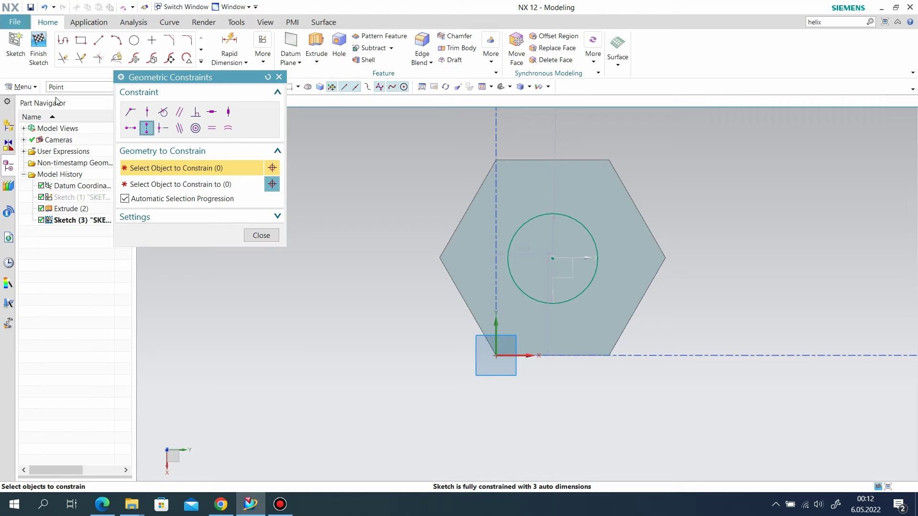
click(170, 116)
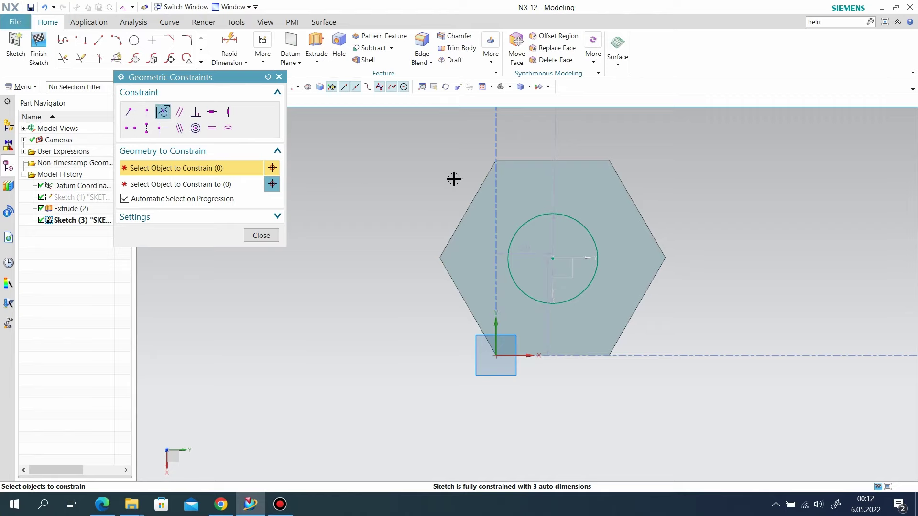
click(559, 219)
click(532, 160)
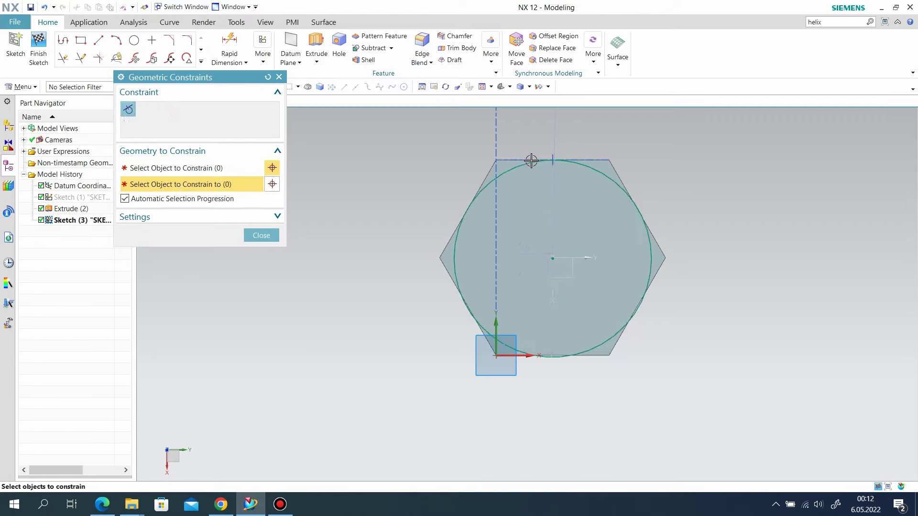
- Make the circle tangent to the four slanted edges of the hexagonal face
click(459, 239)
click(447, 238)
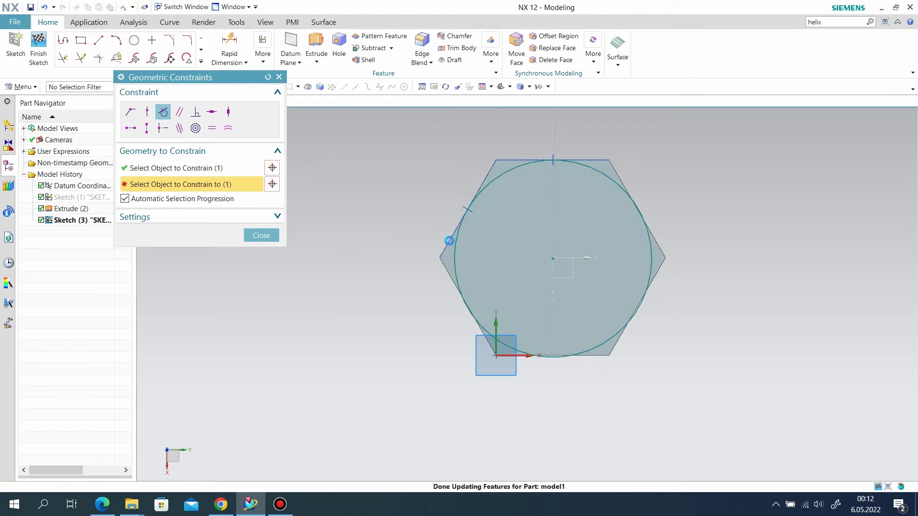
scroll(518, 359, up, 2)
click(506, 339)
click(471, 330)
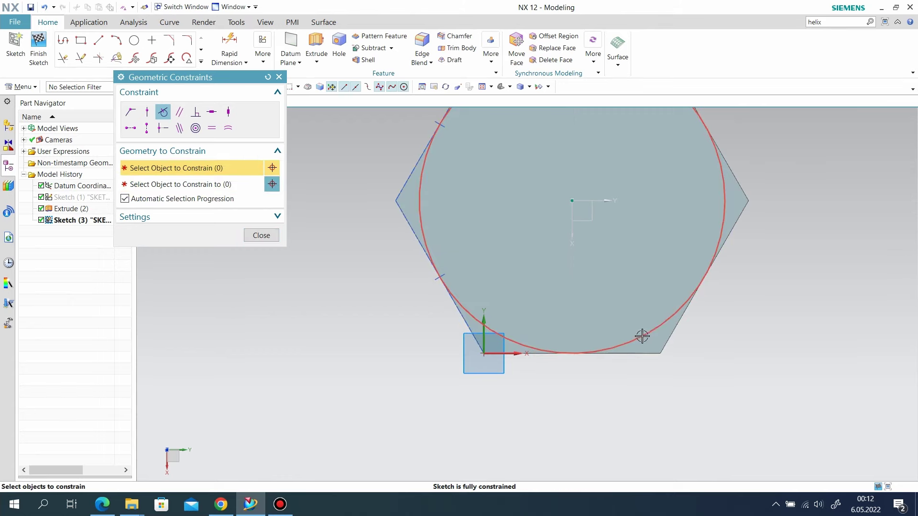
click(666, 330)
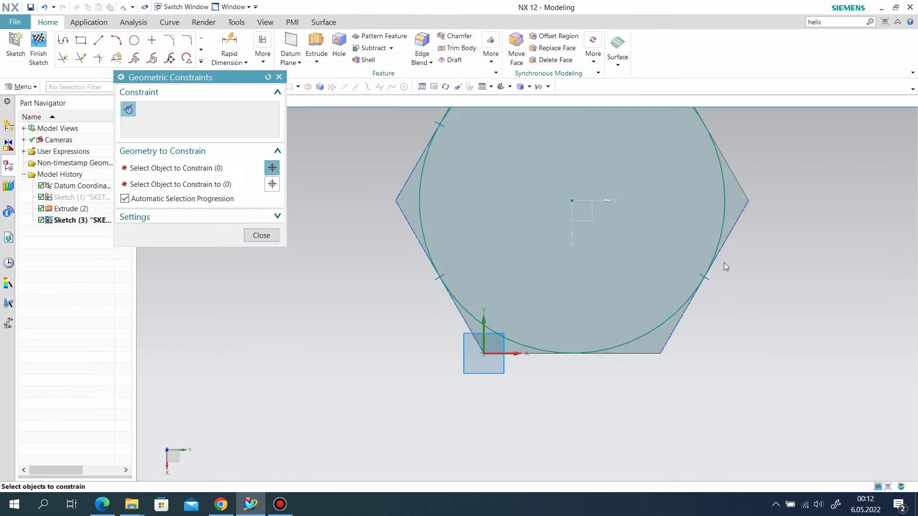
click(726, 171)
click(728, 168)
scroll(662, 258, down, 1)
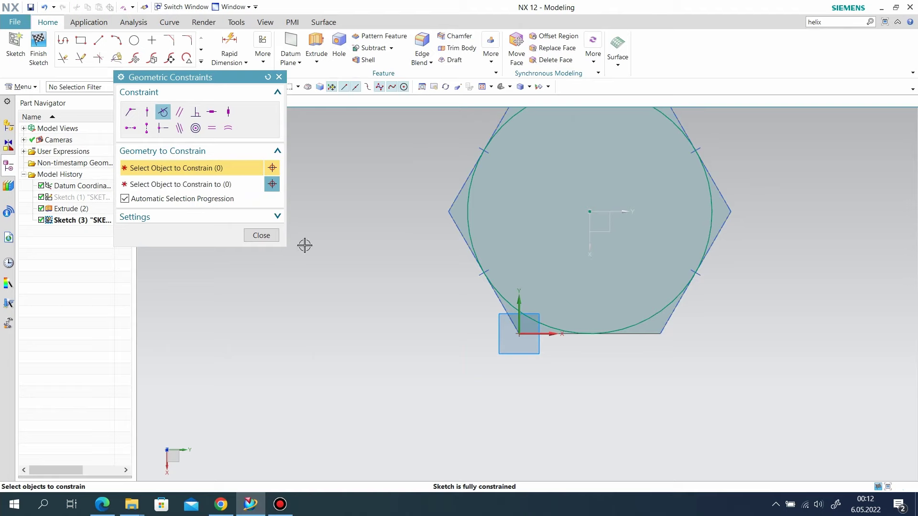
- Make the circle tangent to the lower horizontal edge of the hexagonal face and finish the sketch
click(658, 309)
click(649, 332)
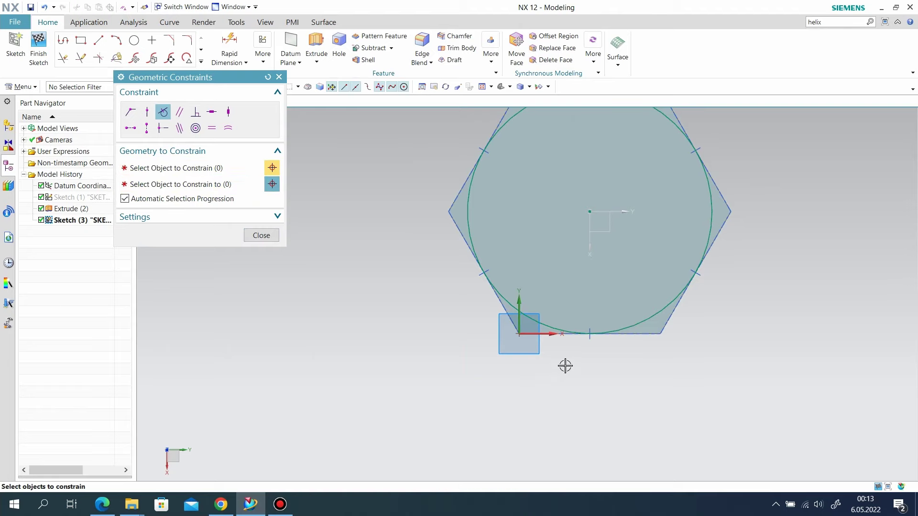
scroll(549, 420, down, 1)
scroll(735, 196, up, 1)
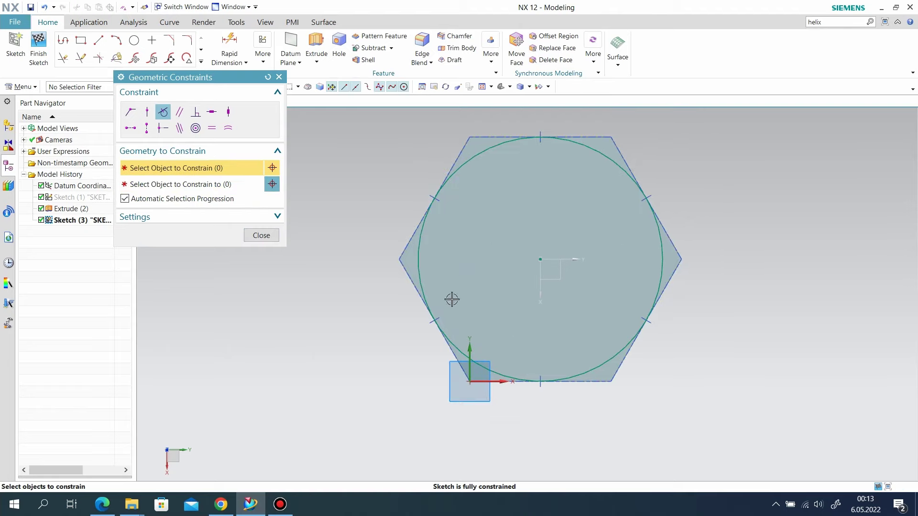
click(267, 234)
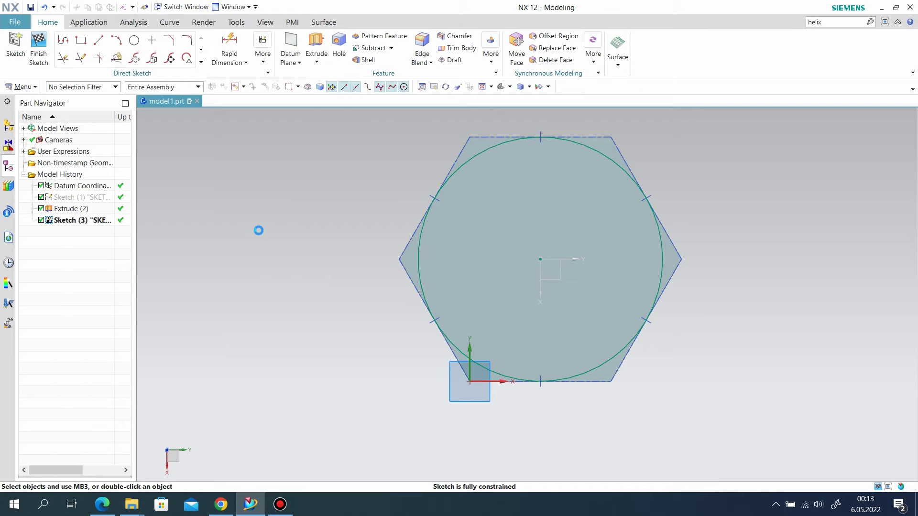
click(43, 57)
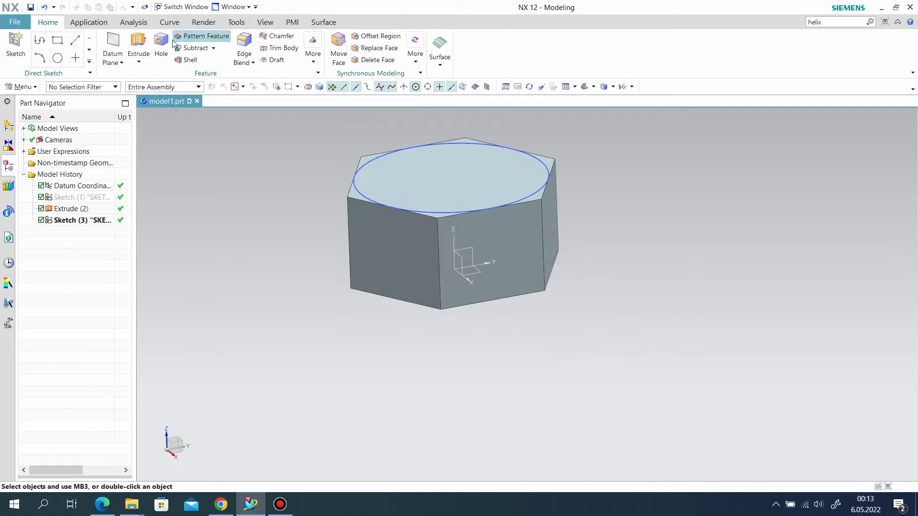
- Extrude the inscribed circle sketch 5 mm down into the hexagonal body, with the direction reversed and Boolean set to Intersect
click(138, 45)
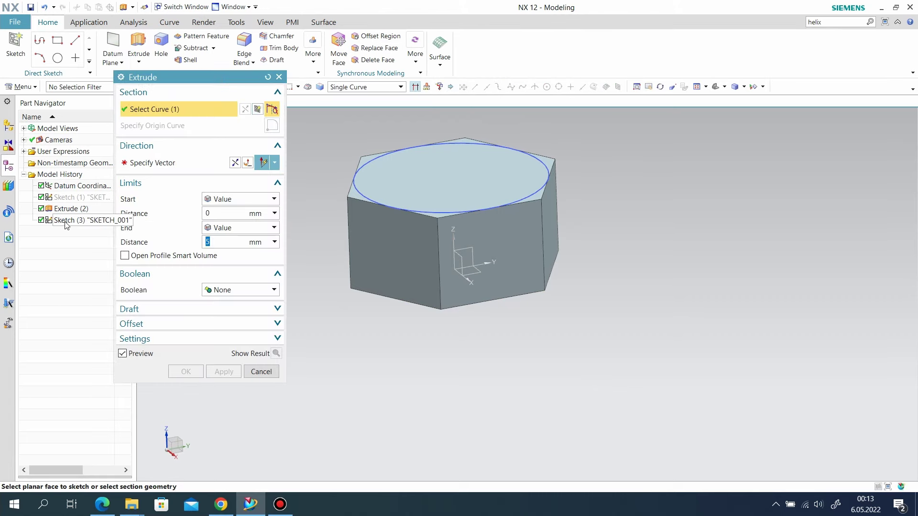
click(67, 221)
click(235, 163)
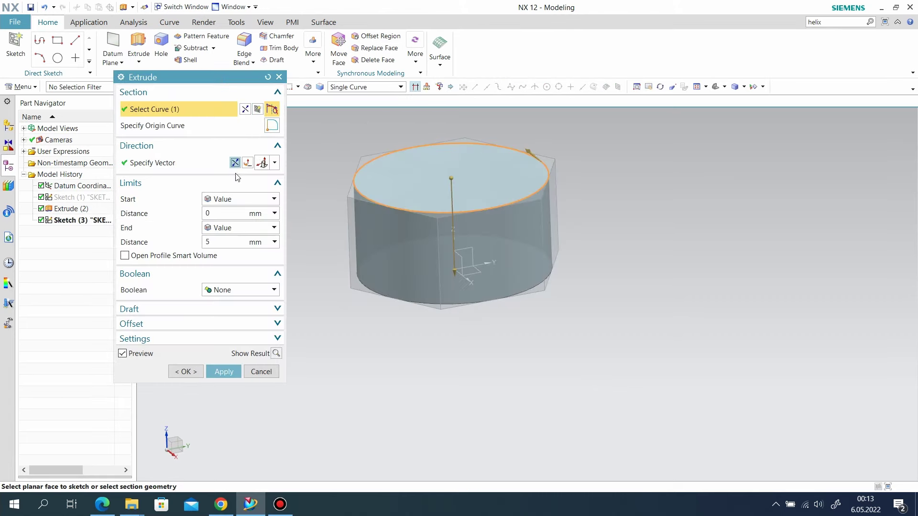
click(237, 292)
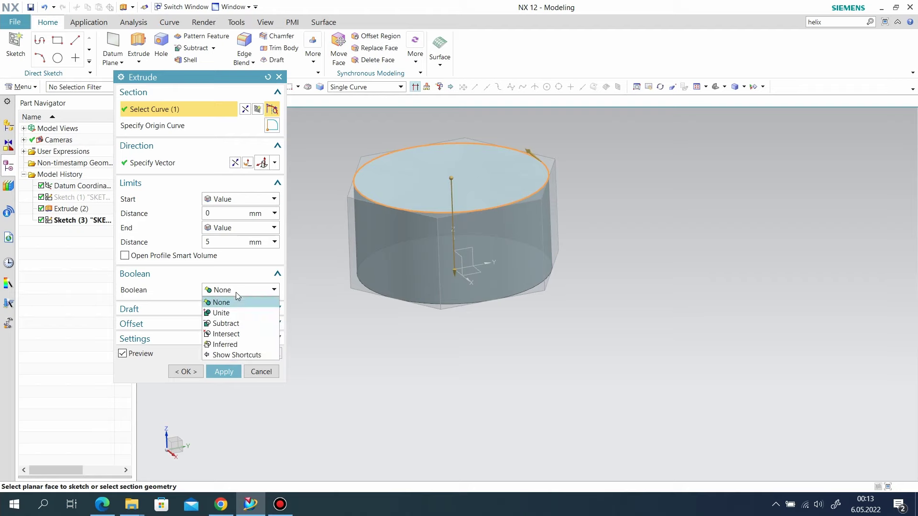
click(225, 333)
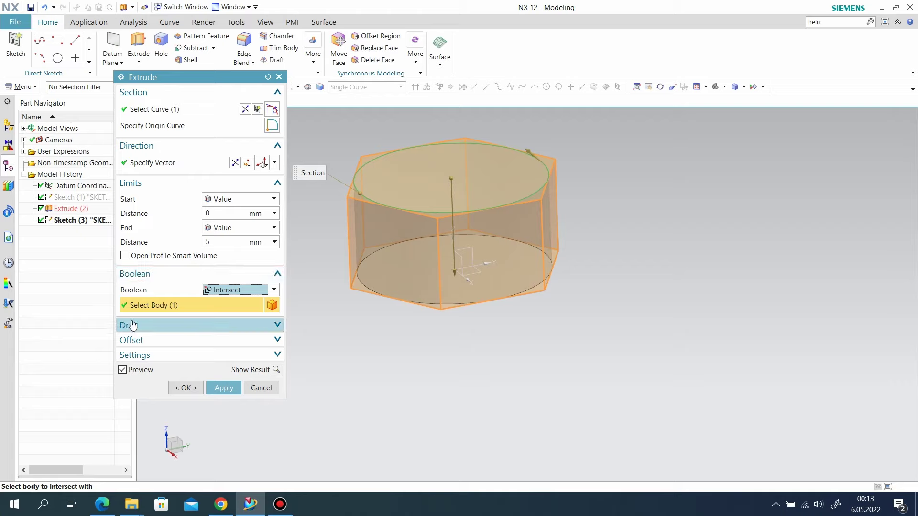
- Complete the intersecting extrusion with a From Section draft at a single angle of -45°, and hide the circle sketch on the upper face
click(231, 325)
click(231, 343)
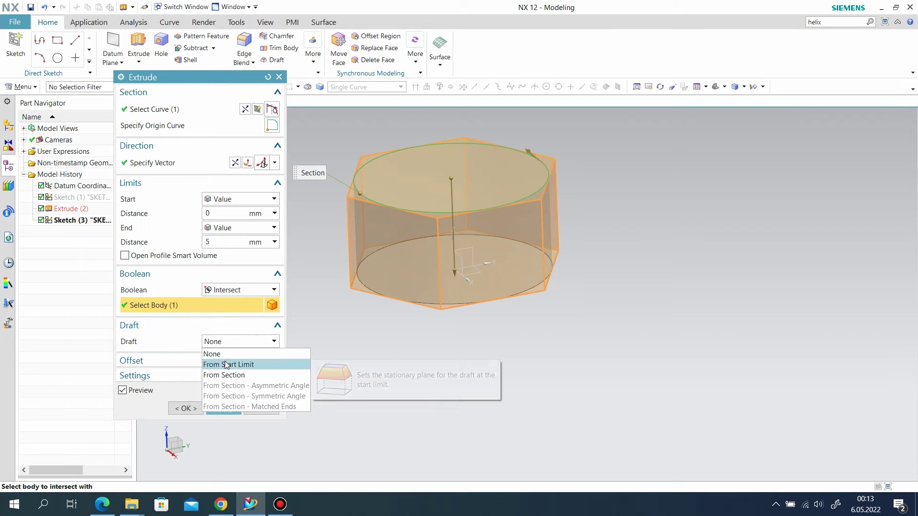
click(221, 376)
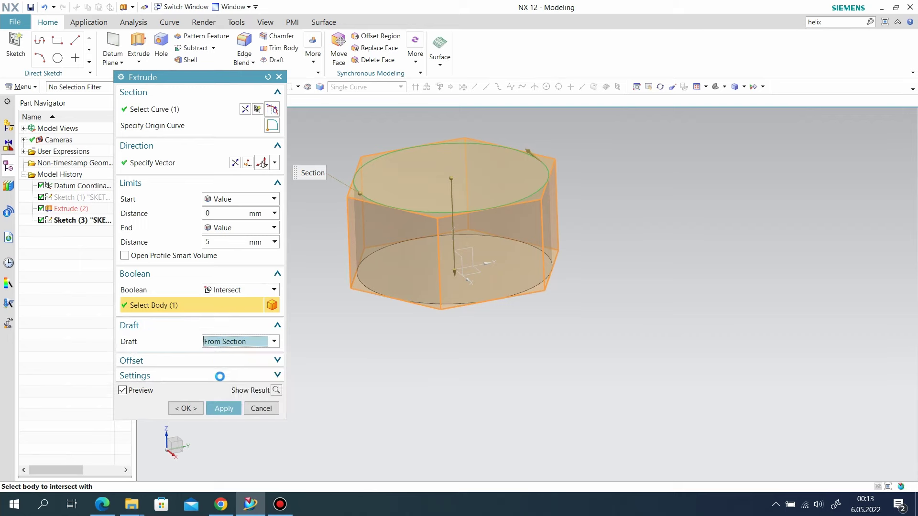
click(194, 368)
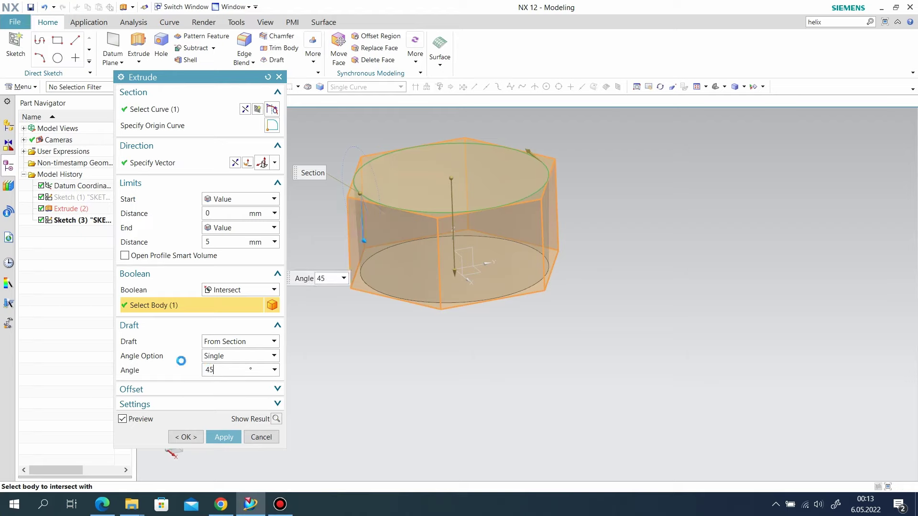
key(Return)
text(-45)
key(Return)
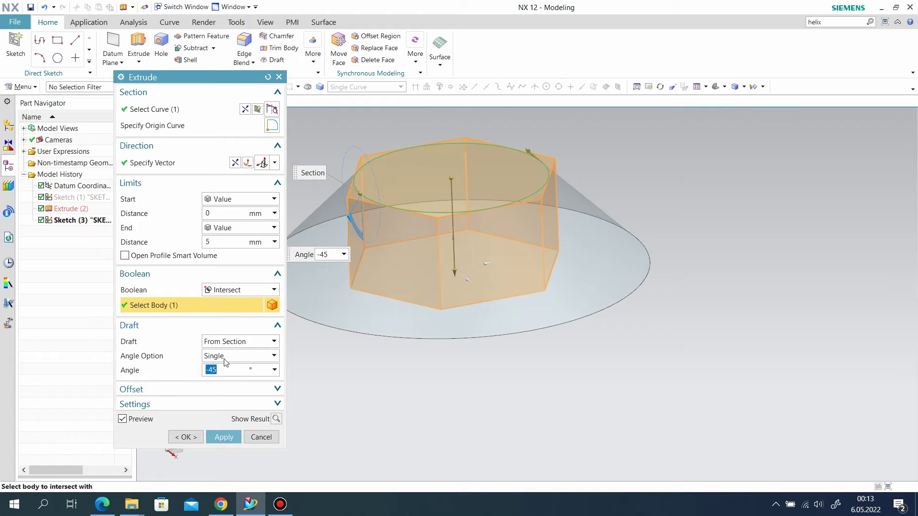
middle_click(218, 437)
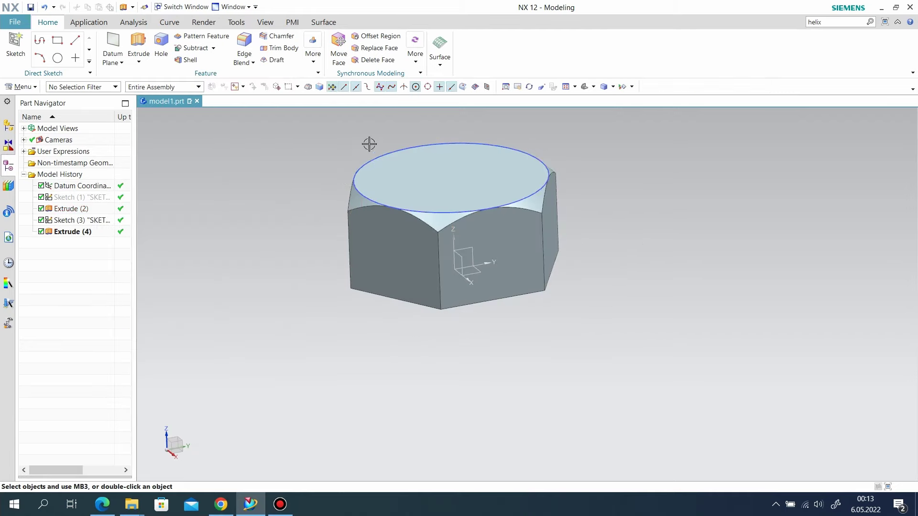
right_click(379, 156)
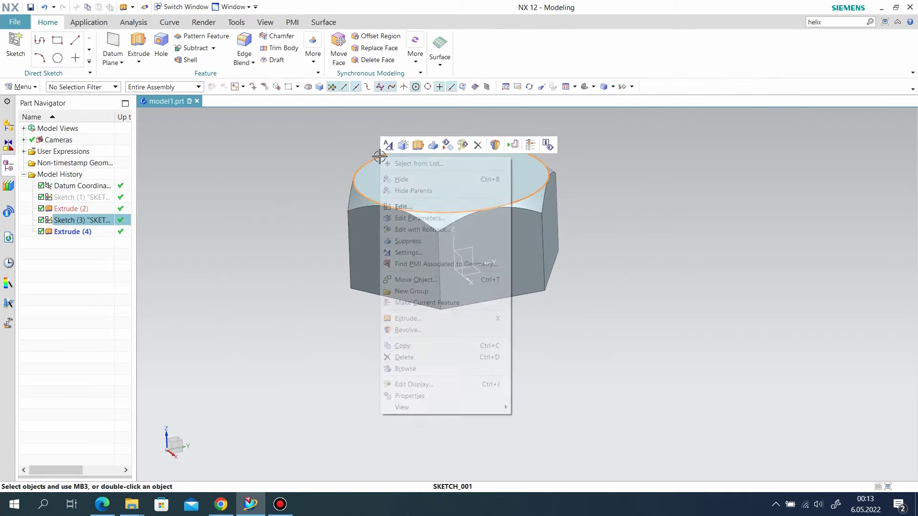
click(403, 180)
- Start a sketch on the hexagon's underside face and draw a circle centred at about XC 2.5, YC 4.1
mouse_move(495, 268)
middle_down()
mouse_move(489, 220)
mouse_move(344, 173)
middle_up()
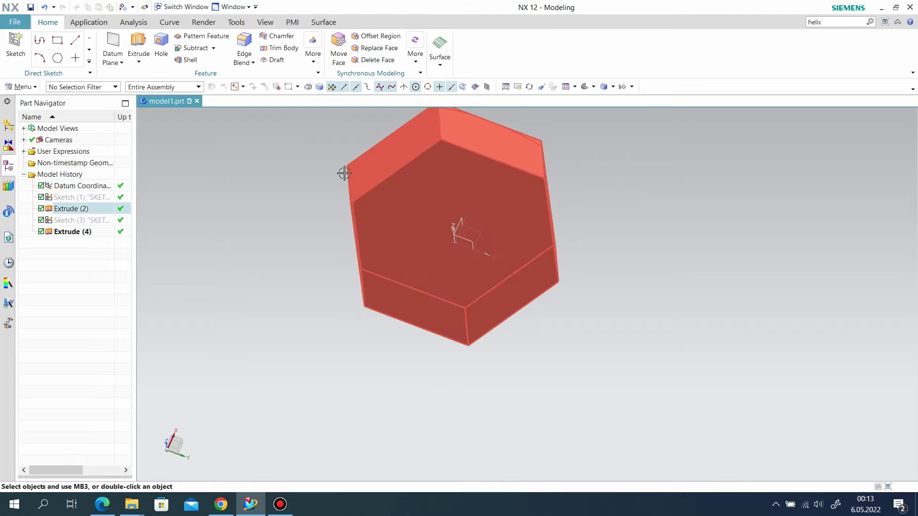
click(380, 292)
click(225, 211)
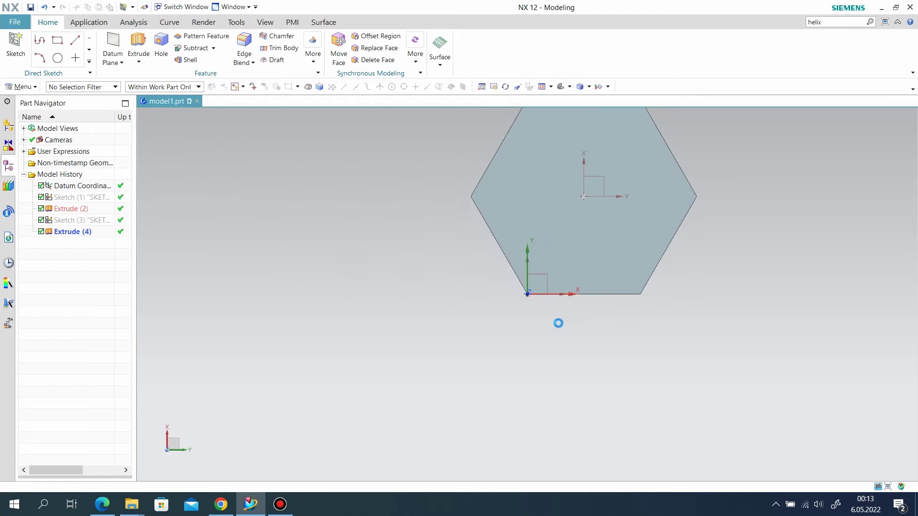
key(o)
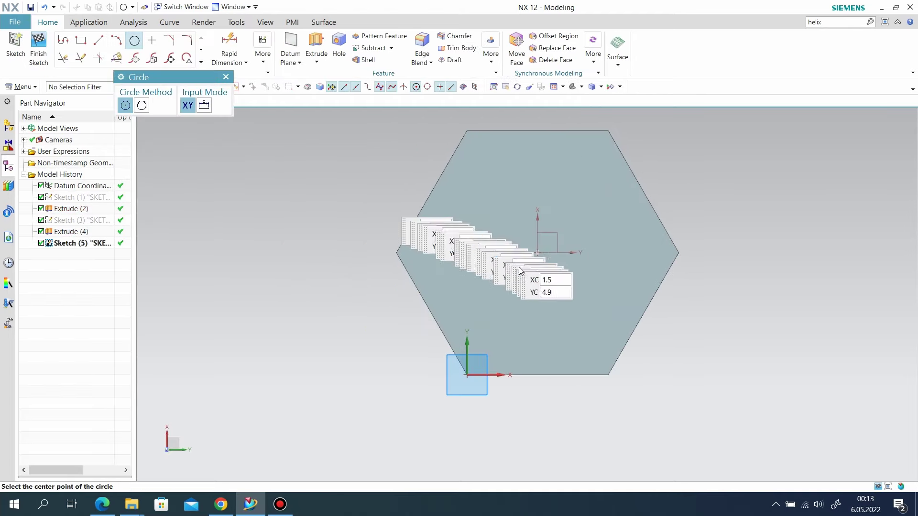
click(528, 274)
click(549, 189)
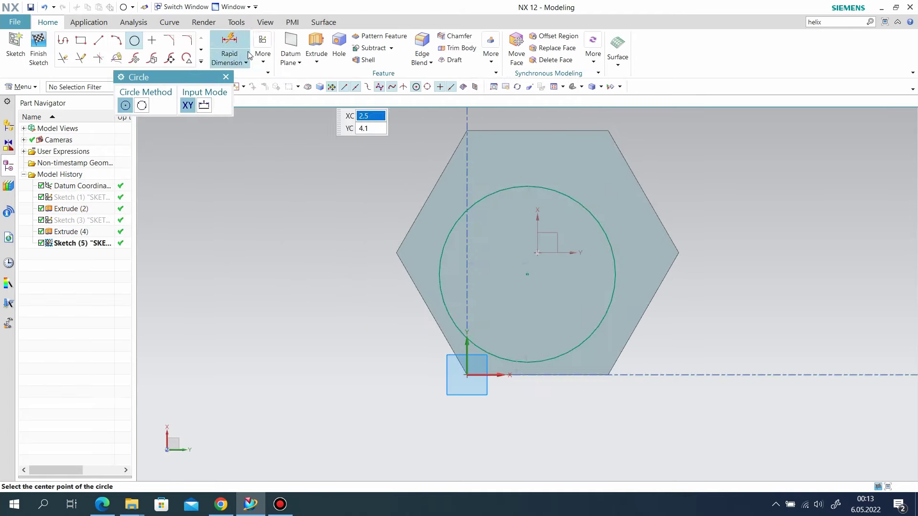
- Apply Tangent constraints between the circle and the hexagon's upper horizontal edge, both left slanted edges and the lower-right slanted edge
click(263, 54)
click(292, 88)
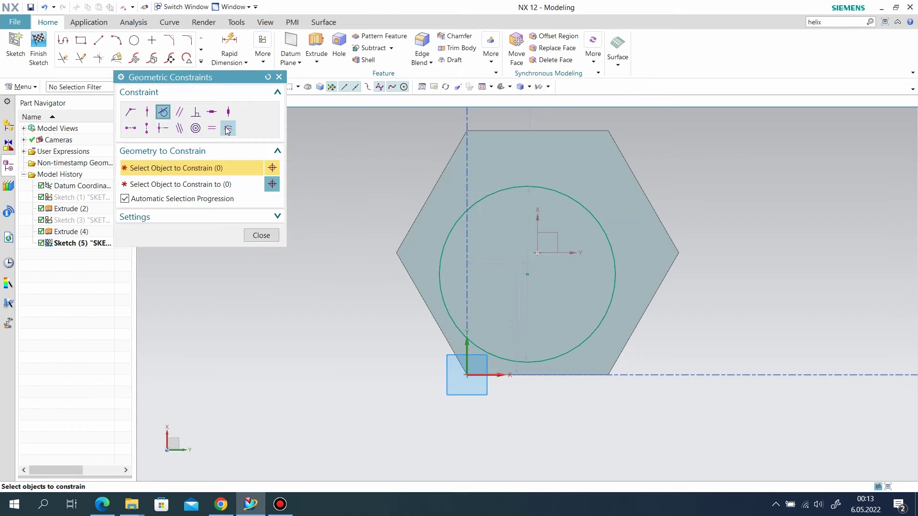
click(521, 183)
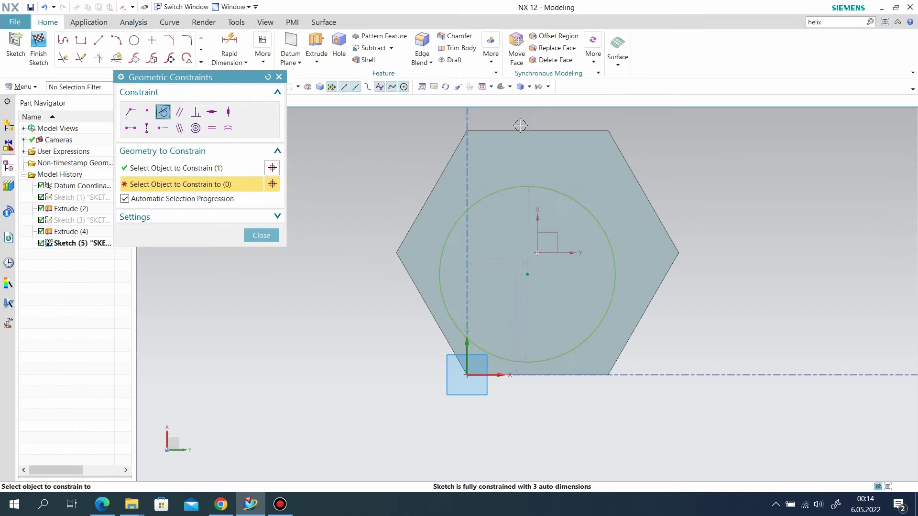
click(510, 134)
click(406, 197)
click(415, 223)
click(419, 334)
click(432, 321)
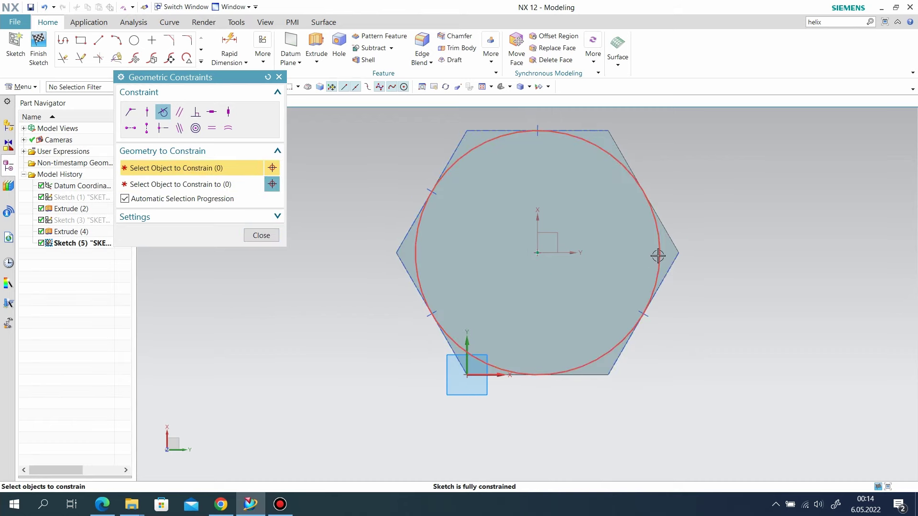
- Make the circle tangent to the hexagon's remaining upper-right and lower horizontal edges, and finish the sketch
click(603, 355)
click(590, 375)
click(262, 235)
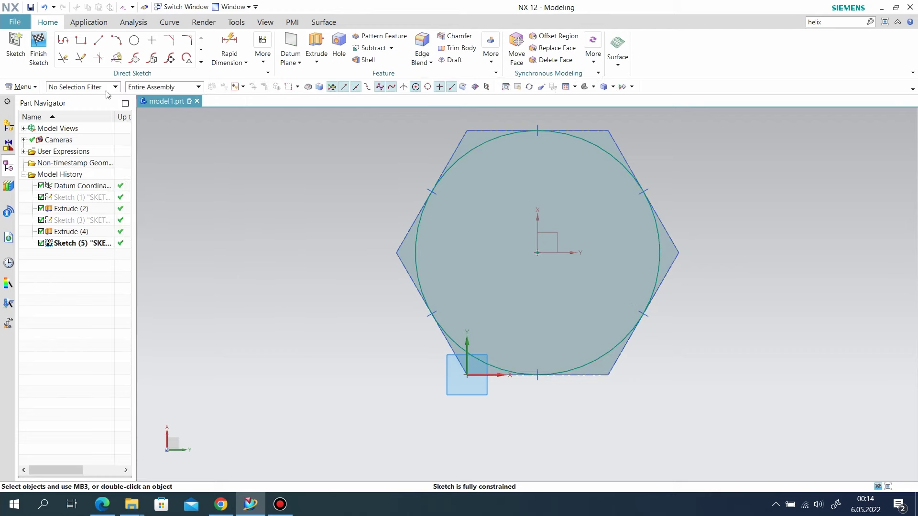
click(38, 48)
- Extrude the underside circle 5 mm into the body as an Intersect, direction reversed, with a -45° draft from the section
middle_drag(440, 232, 424, 263)
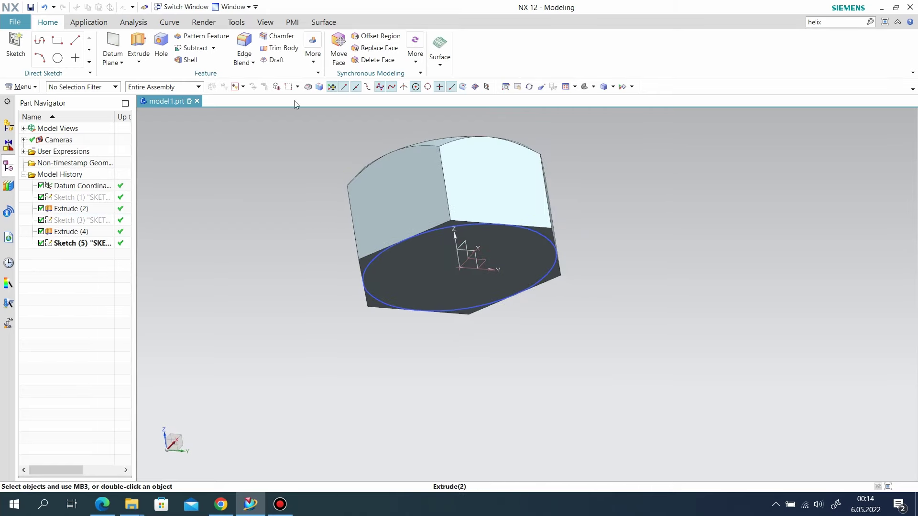
click(139, 43)
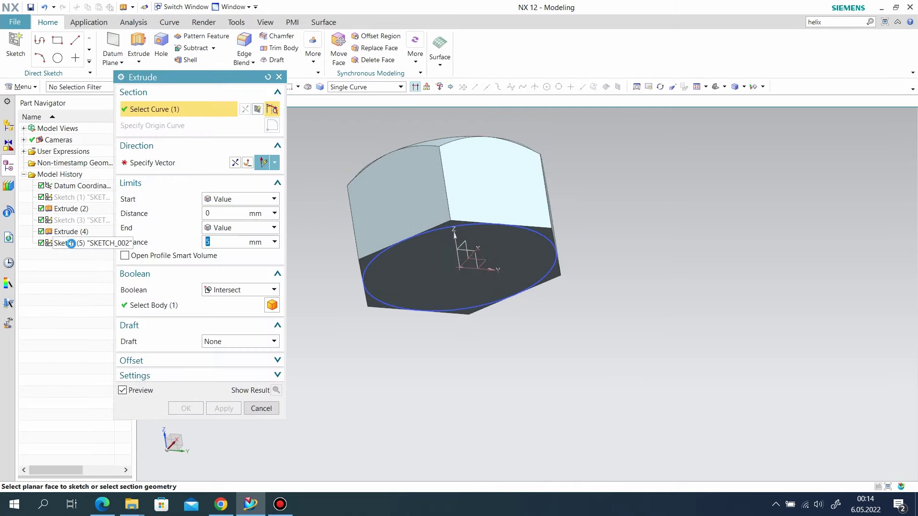
click(233, 163)
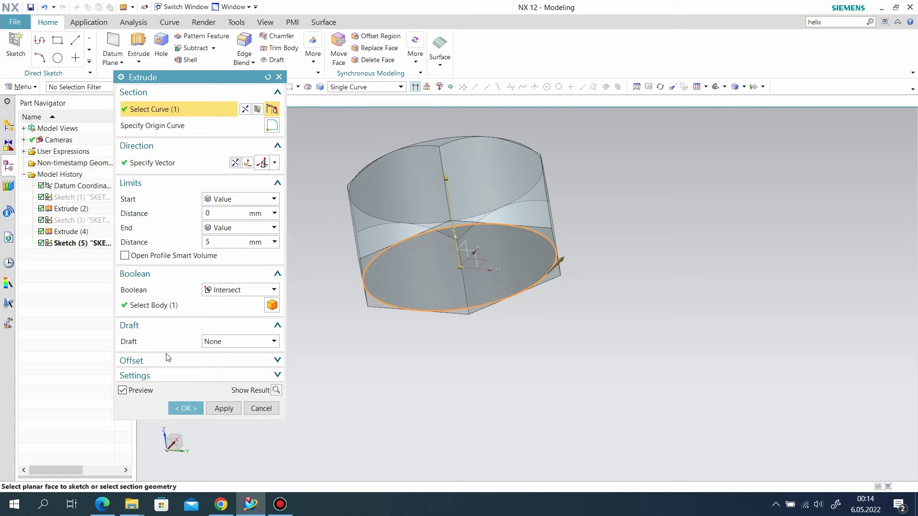
click(210, 342)
click(222, 375)
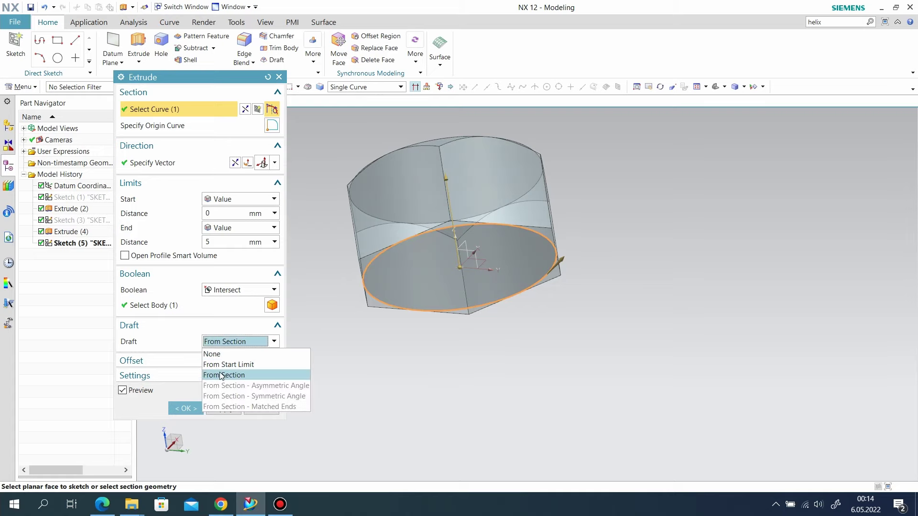
click(221, 375)
click(186, 437)
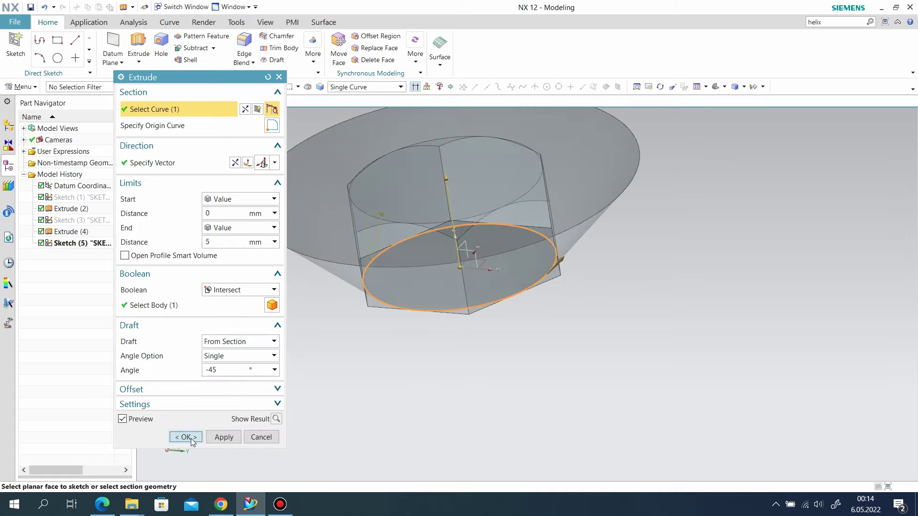
- Hide the circle sketch on the underside face
right_click(429, 234)
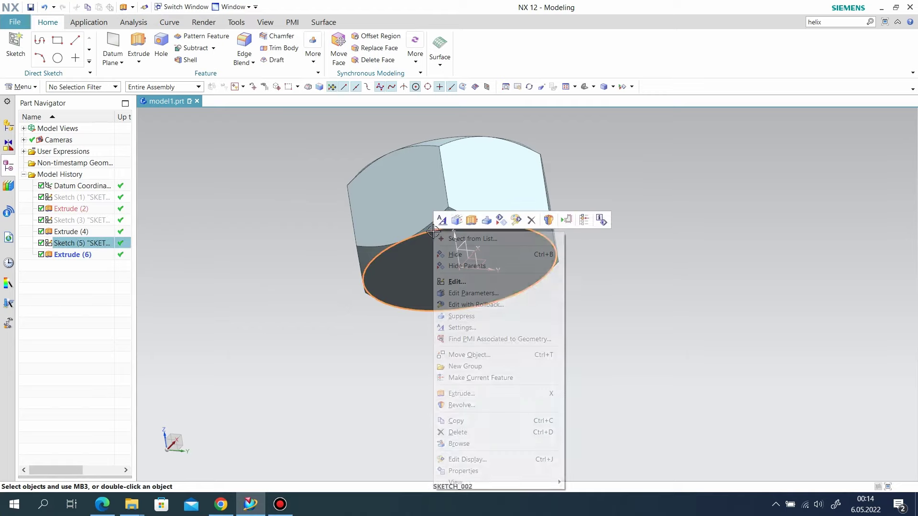
click(462, 254)
mouse_move(462, 258)
middle_down()
mouse_move(444, 260)
mouse_move(447, 317)
middle_up()
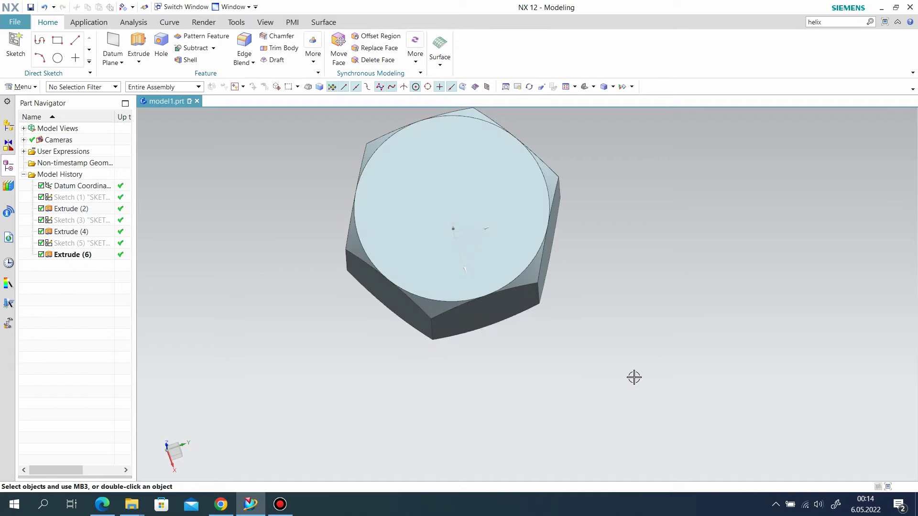
- Create a sketch on the round underside face and draw a smaller circle centred on the sketch origin
mouse_move(506, 371)
middle_down()
mouse_move(518, 343)
mouse_move(523, 358)
mouse_move(491, 358)
mouse_move(486, 396)
mouse_move(498, 395)
mouse_move(495, 272)
middle_up()
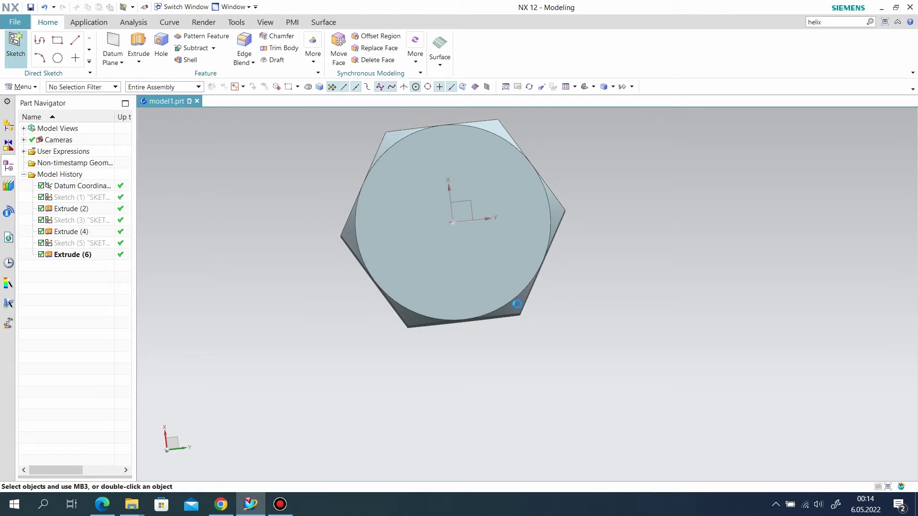
click(458, 261)
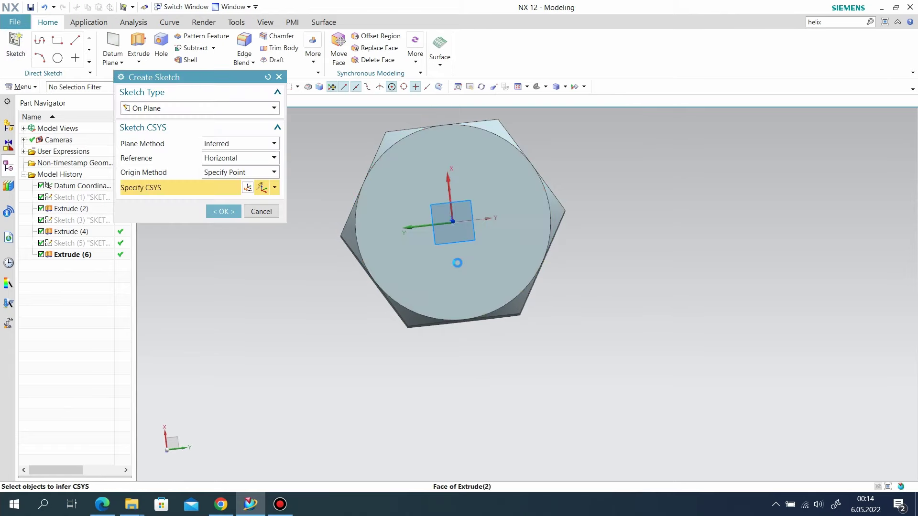
click(218, 208)
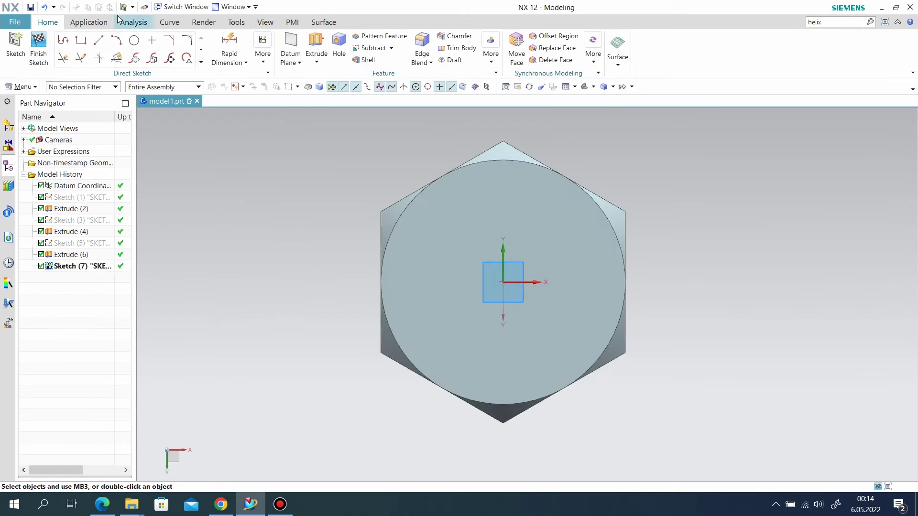
click(140, 40)
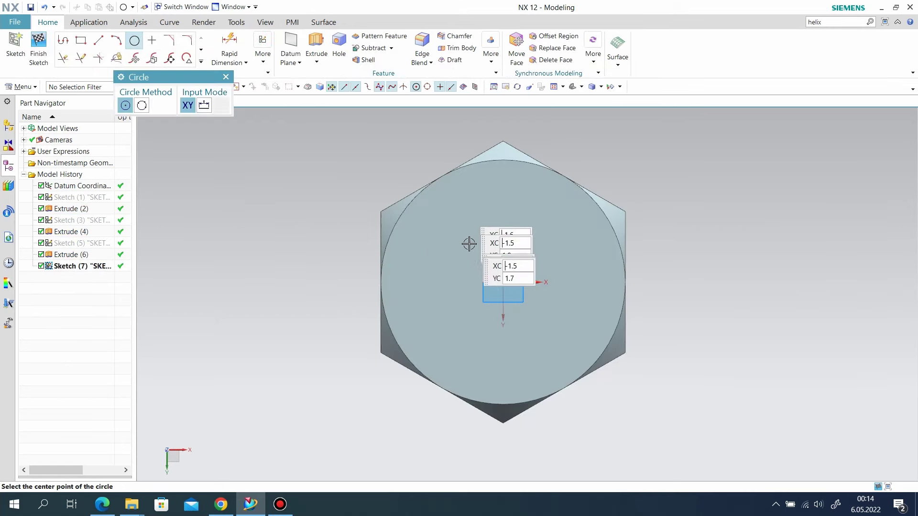
click(499, 282)
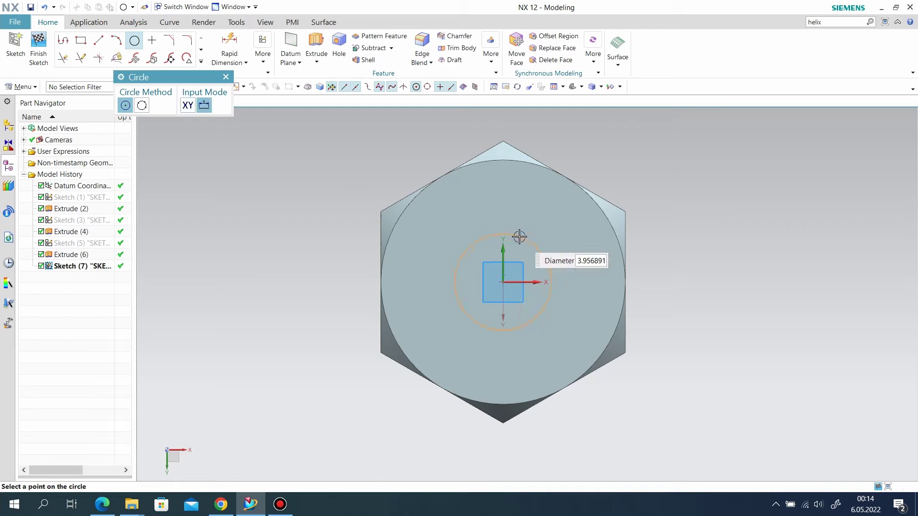
click(521, 216)
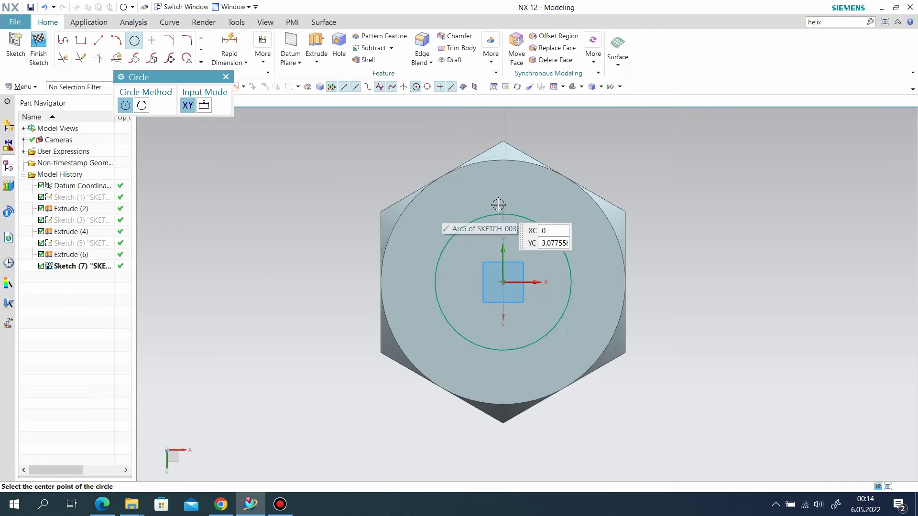
- Dimension the inner circle's diameter as 6 mm and finish the sketch
click(230, 43)
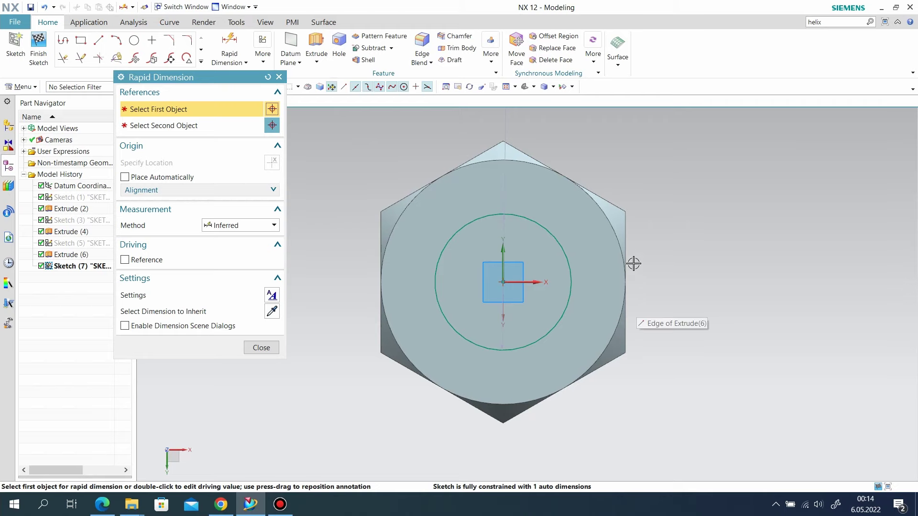
click(571, 263)
click(683, 264)
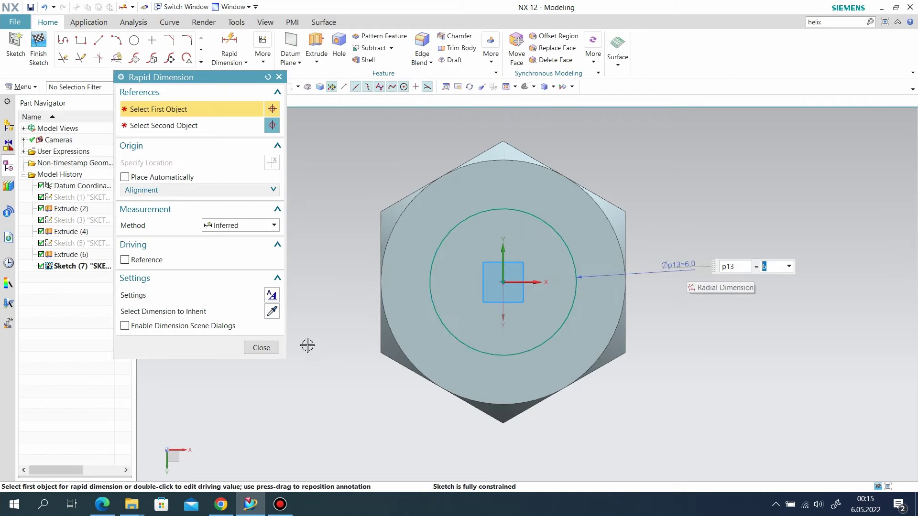
click(262, 347)
click(34, 61)
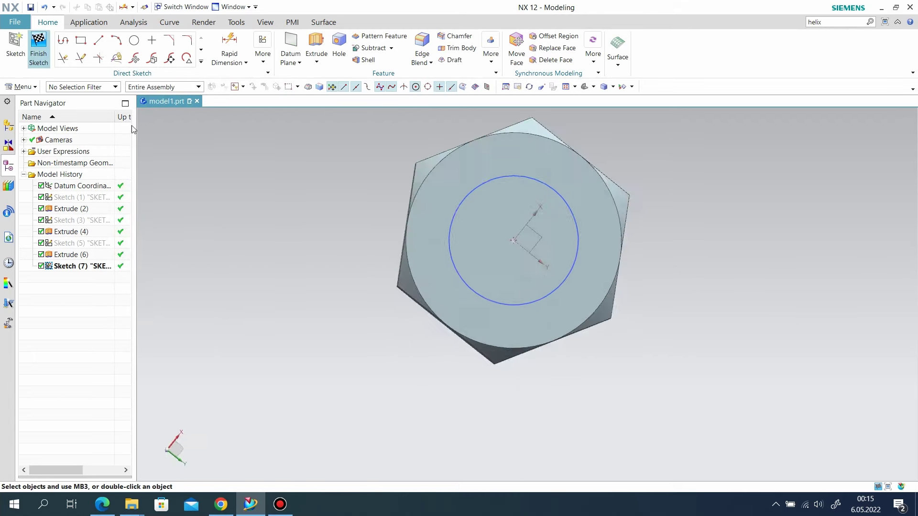
- Extrude the 6 mm circle 28 mm away from the head's underside and unite it with the head body
click(139, 45)
click(415, 268)
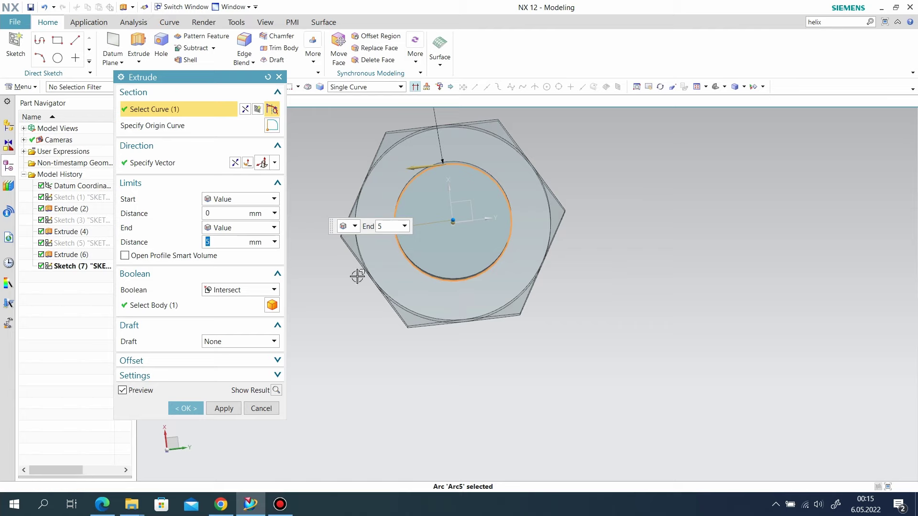
click(237, 290)
click(228, 312)
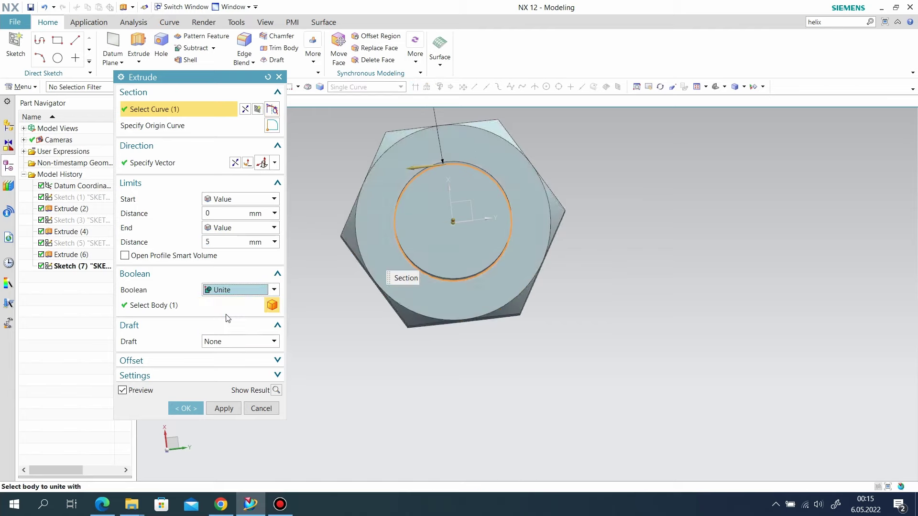
click(220, 244)
middle_drag(419, 323, 451, 332)
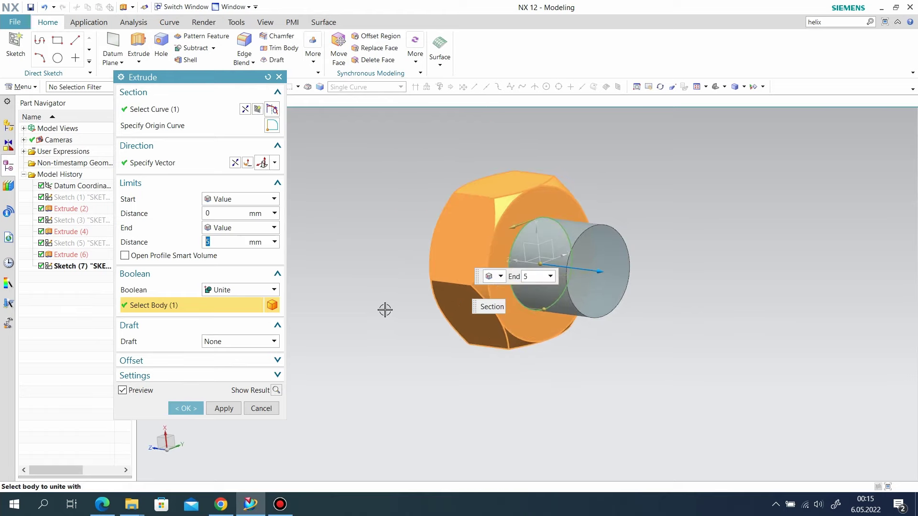
text(28)
key(Return)
middle_drag(557, 358, 537, 383)
click(223, 408)
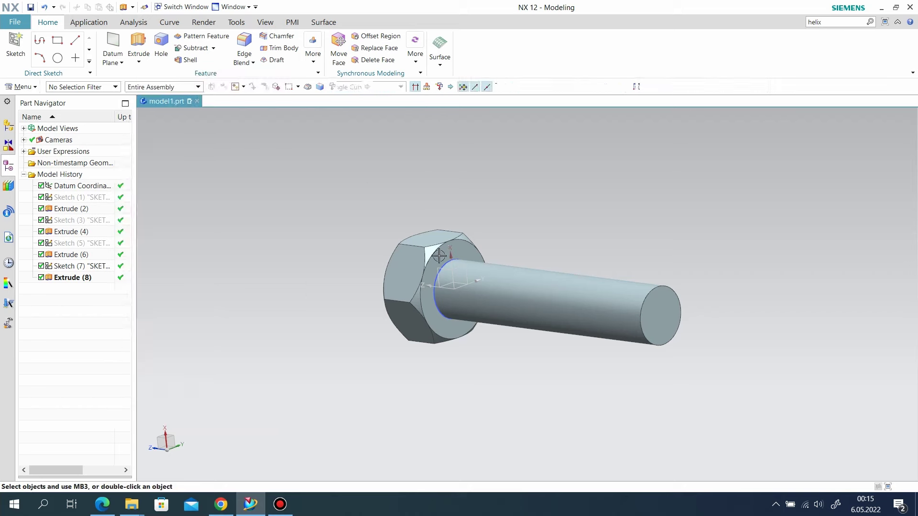
click(279, 77)
- Hide the datum coordinate system and the circle sketch at the base of the shank
right_click(440, 267)
click(455, 292)
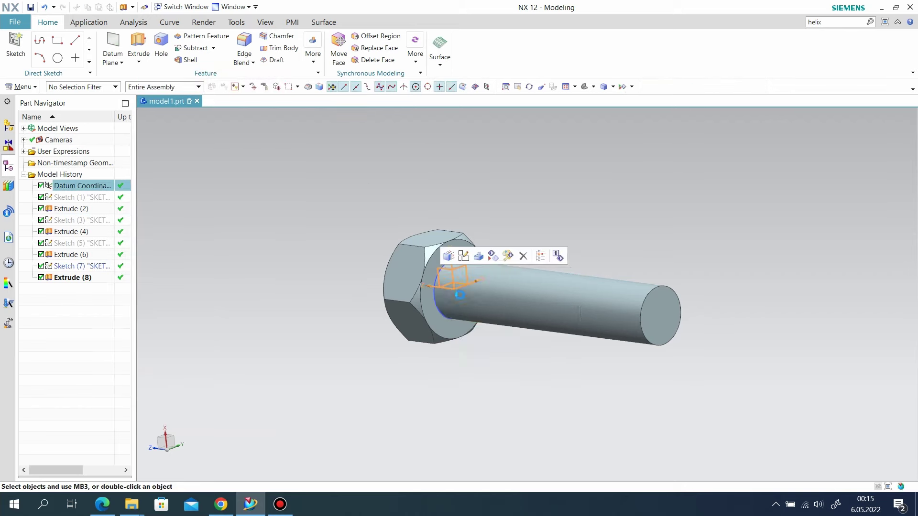
right_click(436, 283)
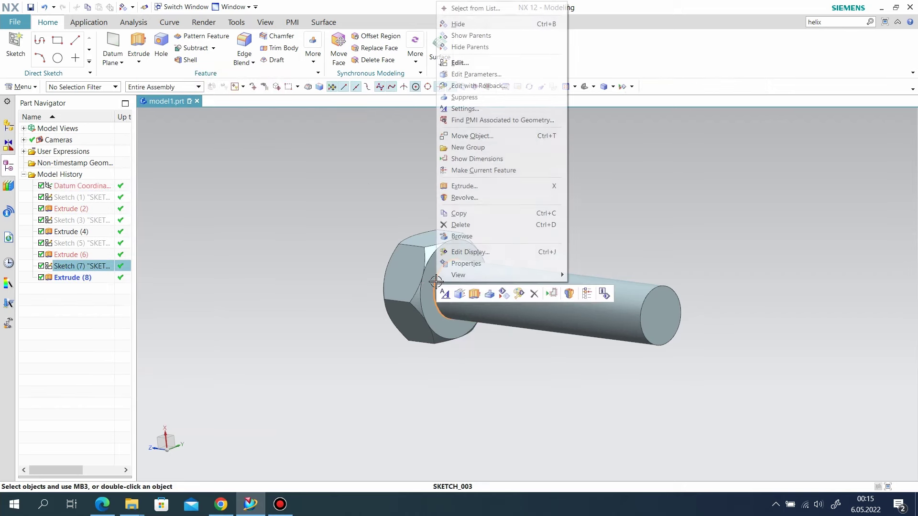
click(460, 8)
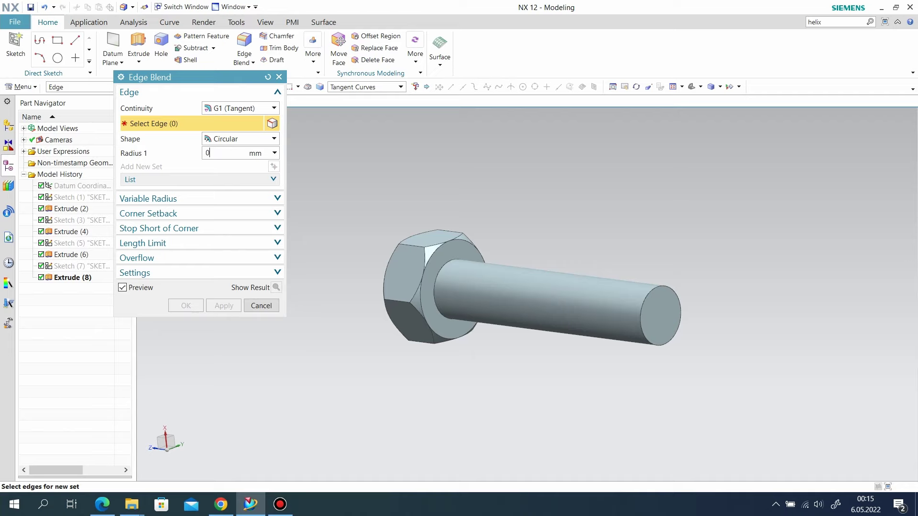
- Apply a 0.3 mm edge blend to the circular edge where the shank meets the head
scroll(416, 263, up, 3)
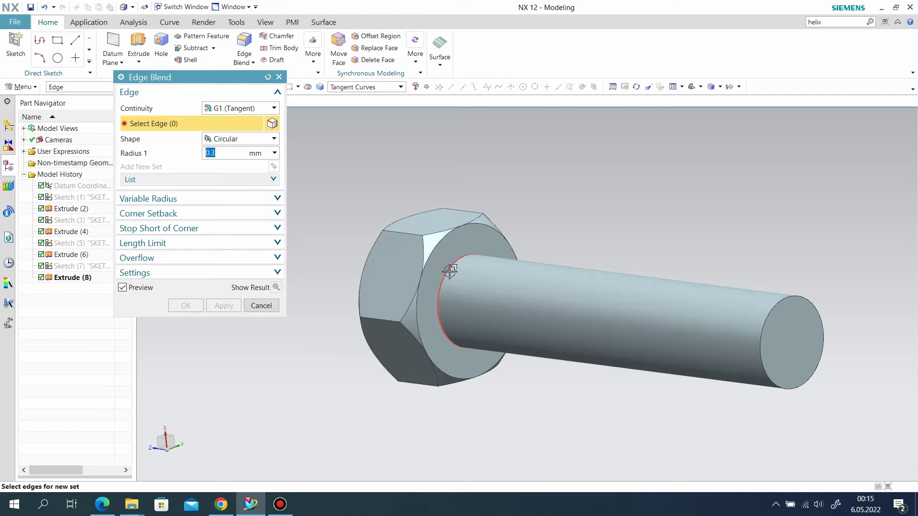
click(445, 269)
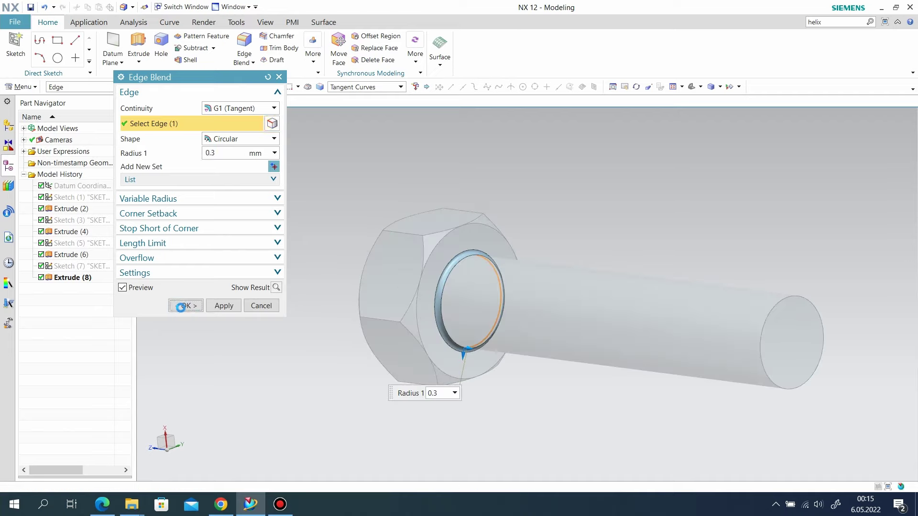
click(185, 305)
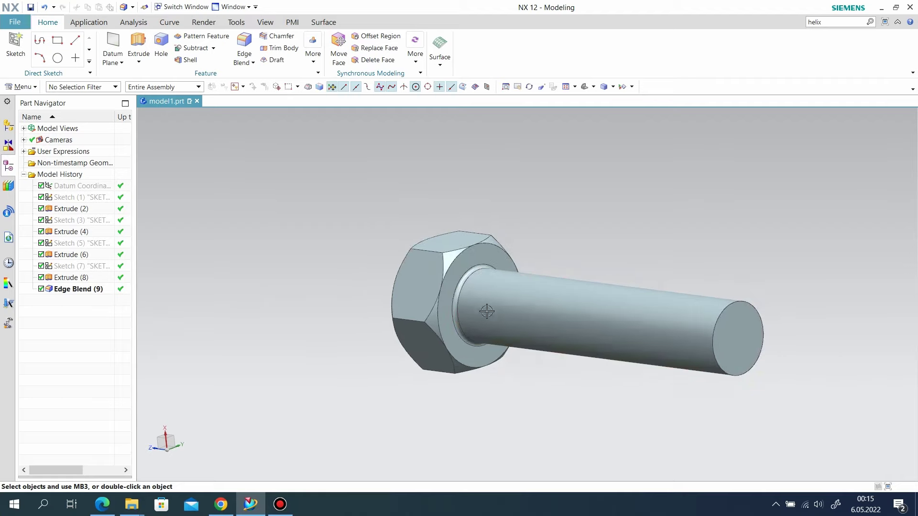
- Create a datum plane offset 20 mm from the shank's free end face, reversed toward the head
scroll(662, 387, down, 2)
middle_drag(662, 387, 622, 394)
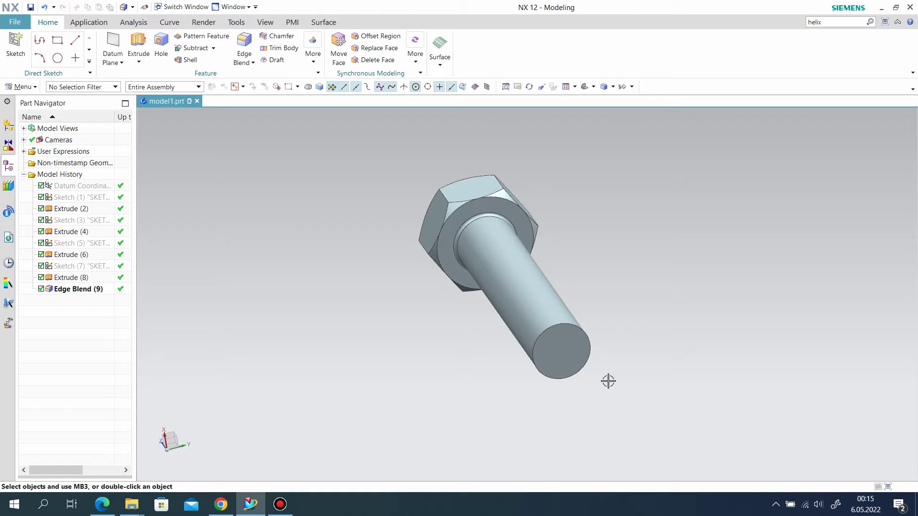
click(111, 50)
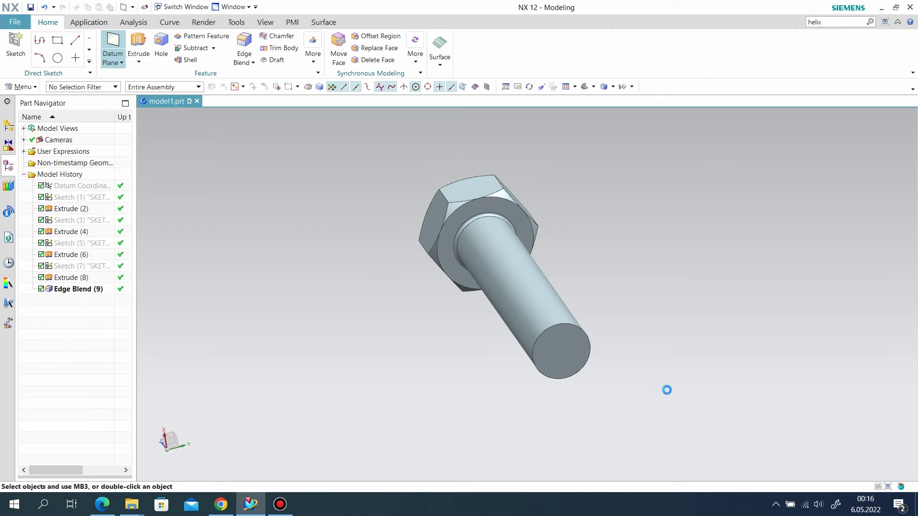
click(563, 357)
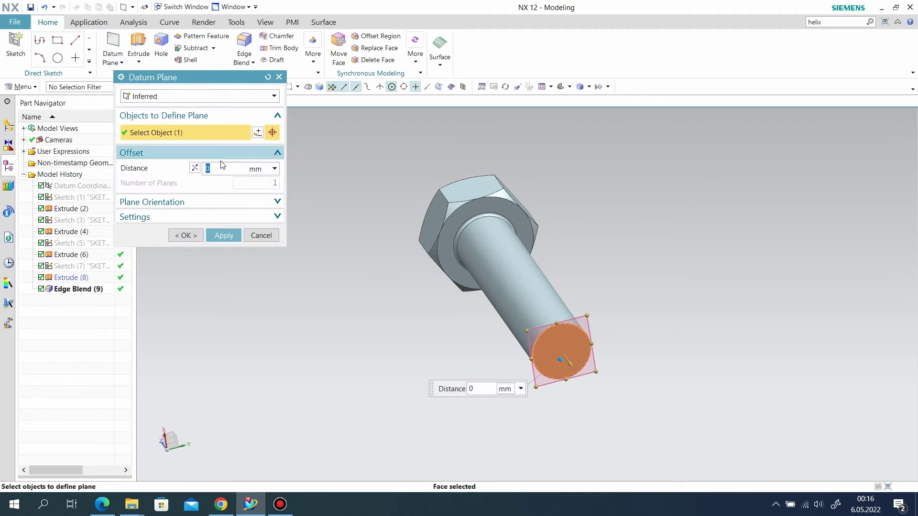
text(20)
key(Return)
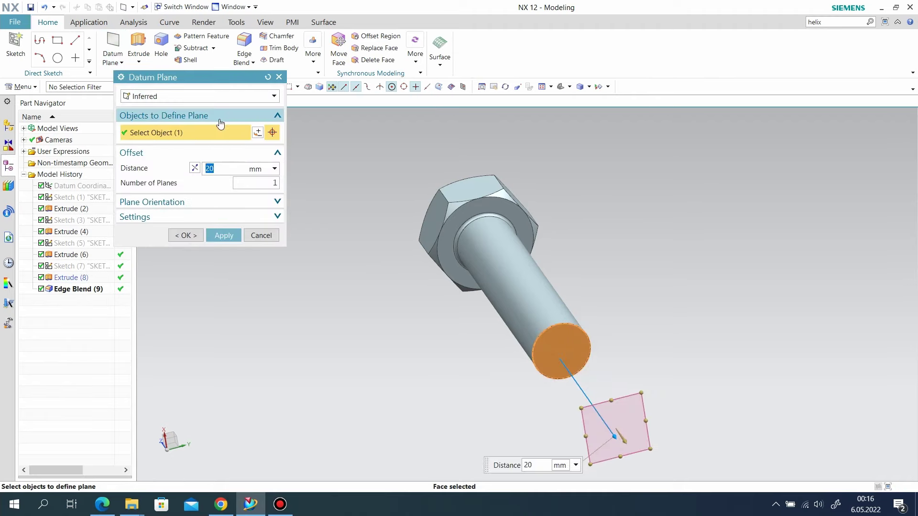
click(194, 169)
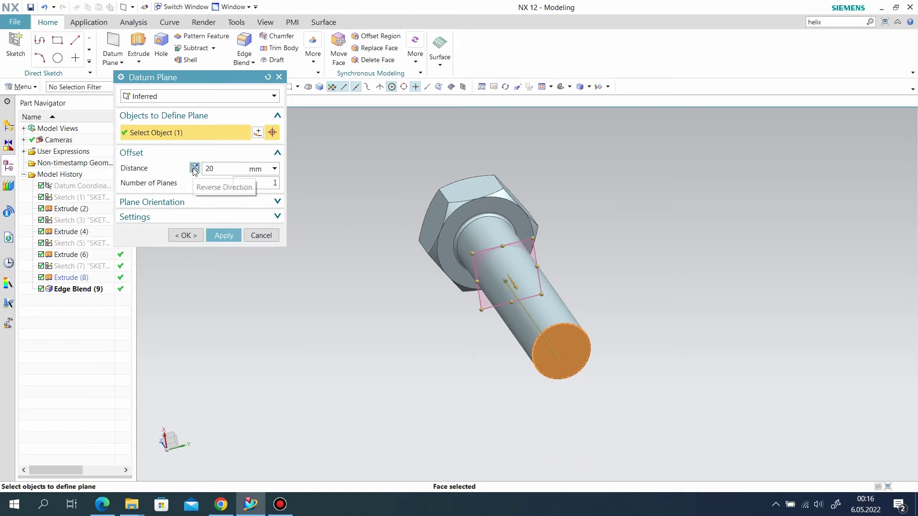
click(215, 235)
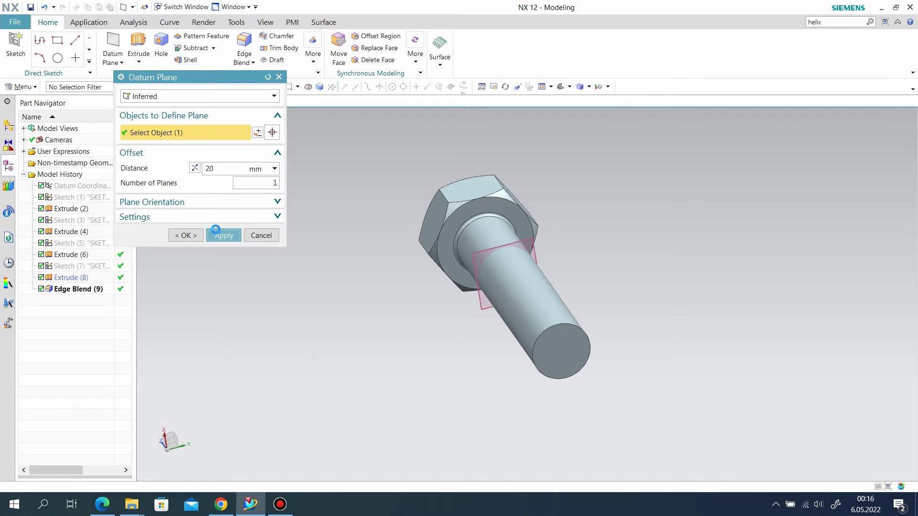
click(279, 77)
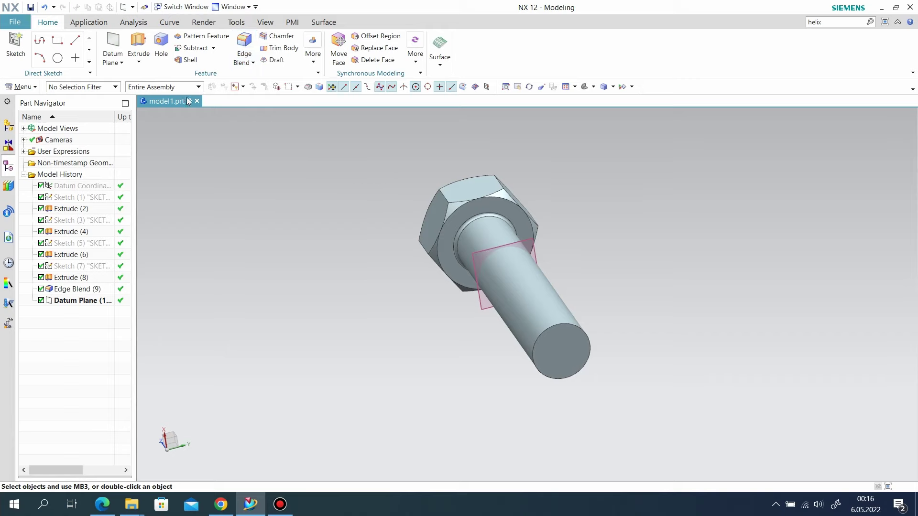
- Find the Thread command by searching for "thread" and set up a Detailed thread on the shank's cylindrical face
click(321, 61)
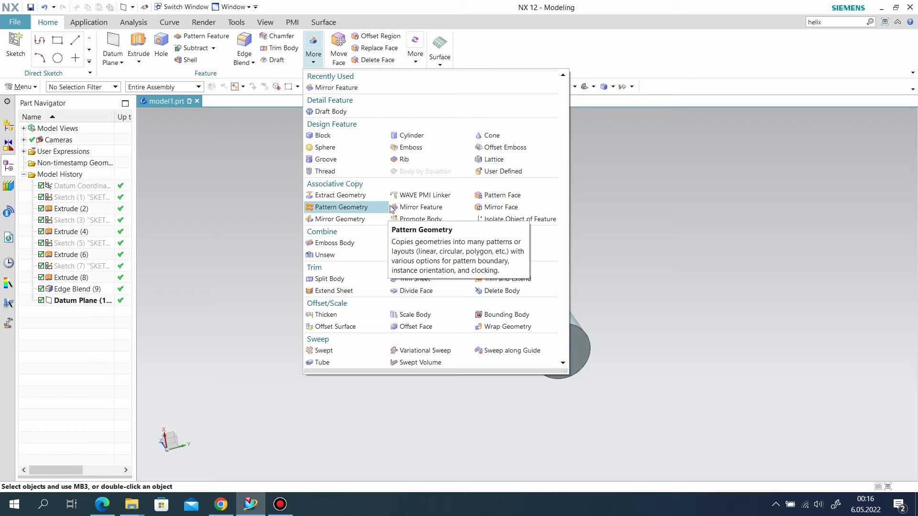
drag(835, 24, 788, 20)
text(thread)
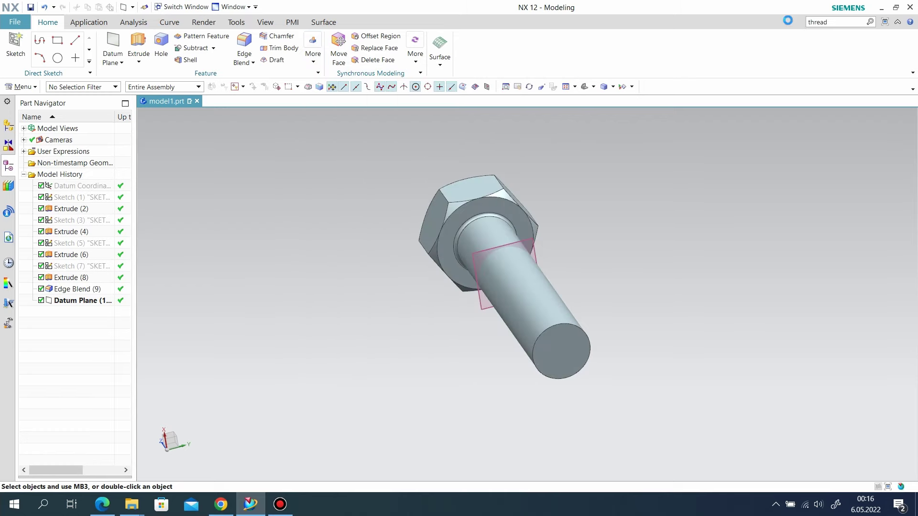
key(Return)
click(753, 198)
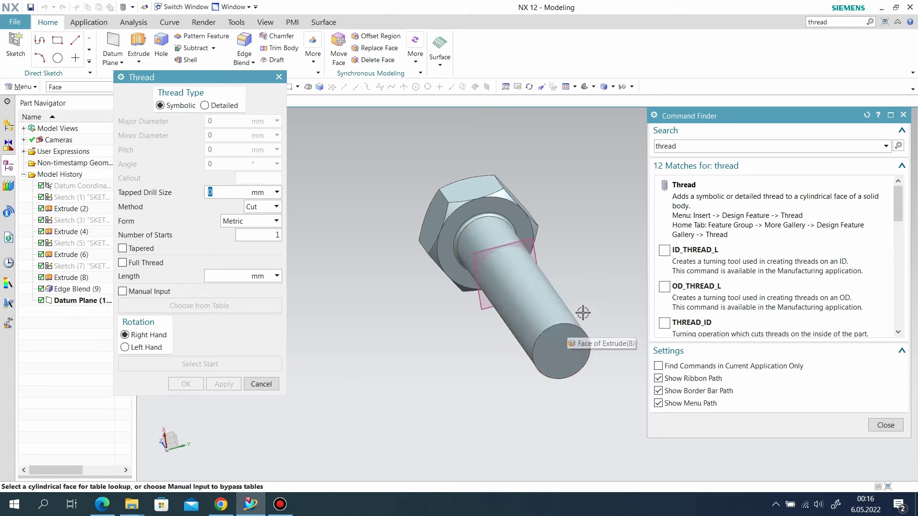
click(533, 309)
middle_drag(457, 334, 485, 372)
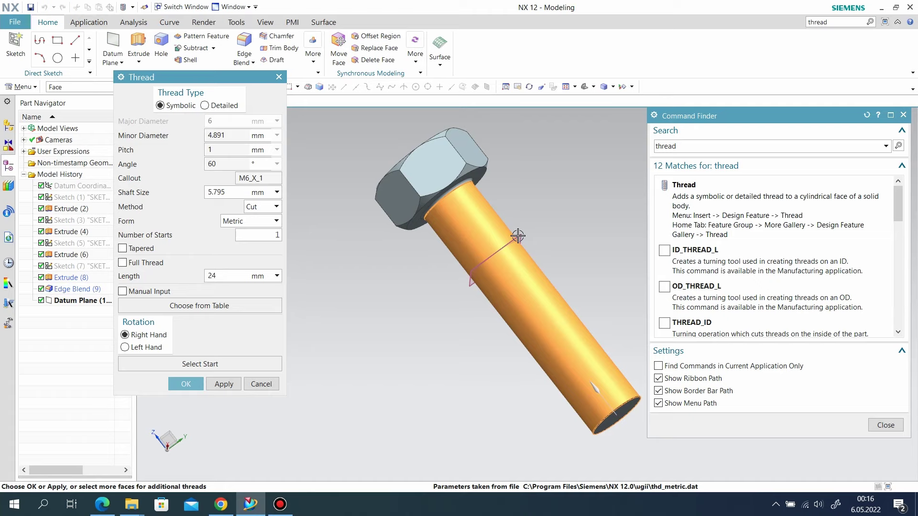
click(205, 105)
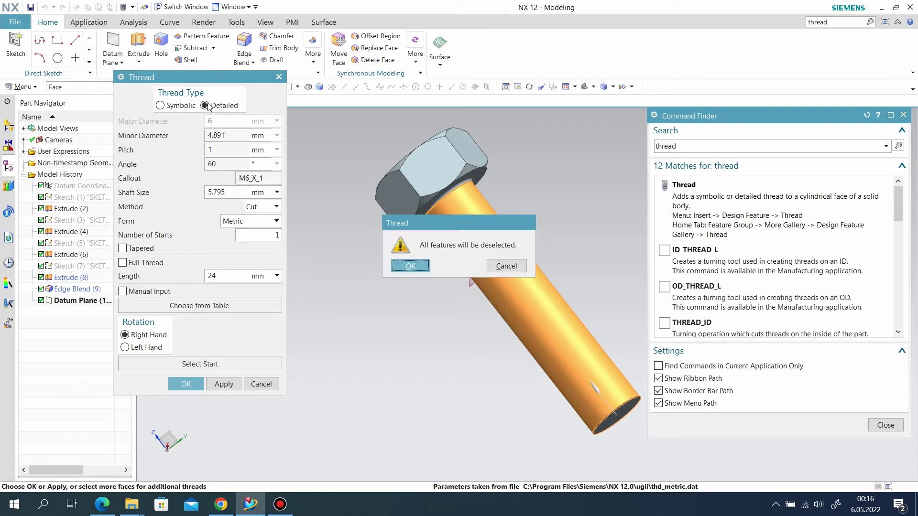
click(428, 269)
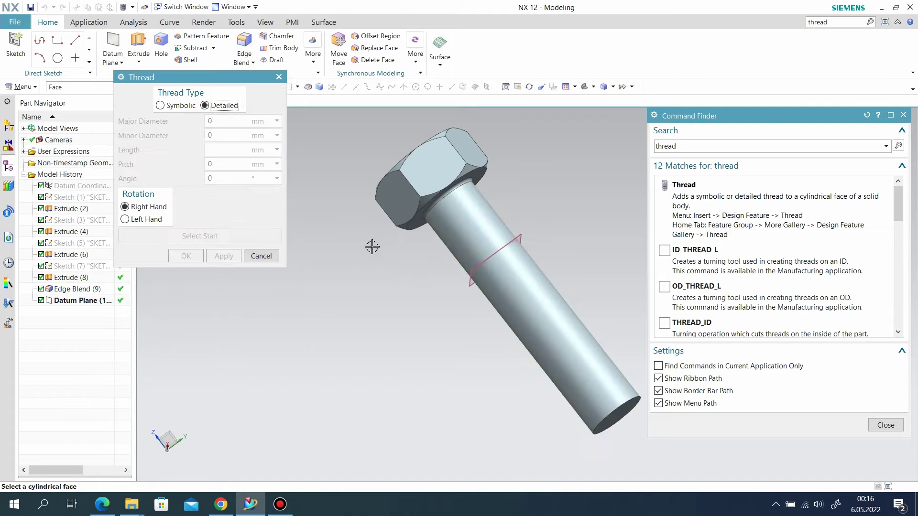
click(532, 318)
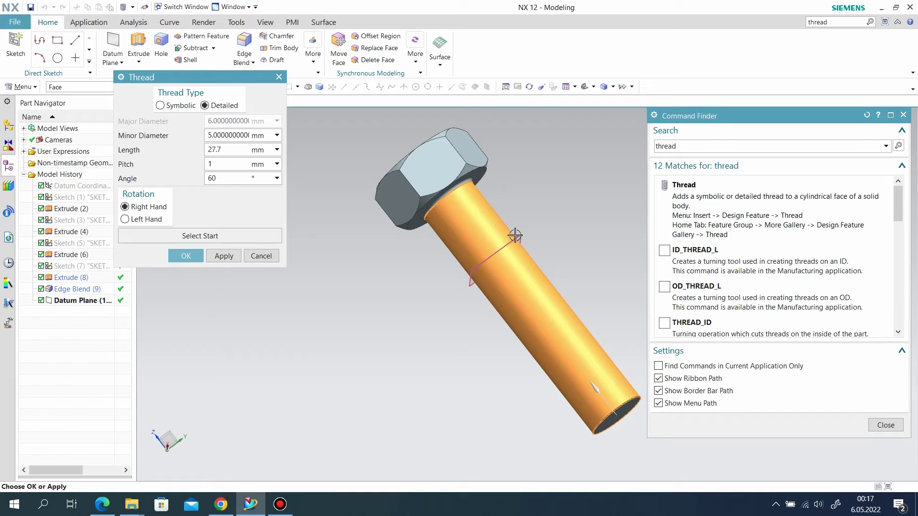
- Start the thread at the datum plane with Extend Through Start, set its length to 22 mm and create it
click(258, 236)
click(521, 233)
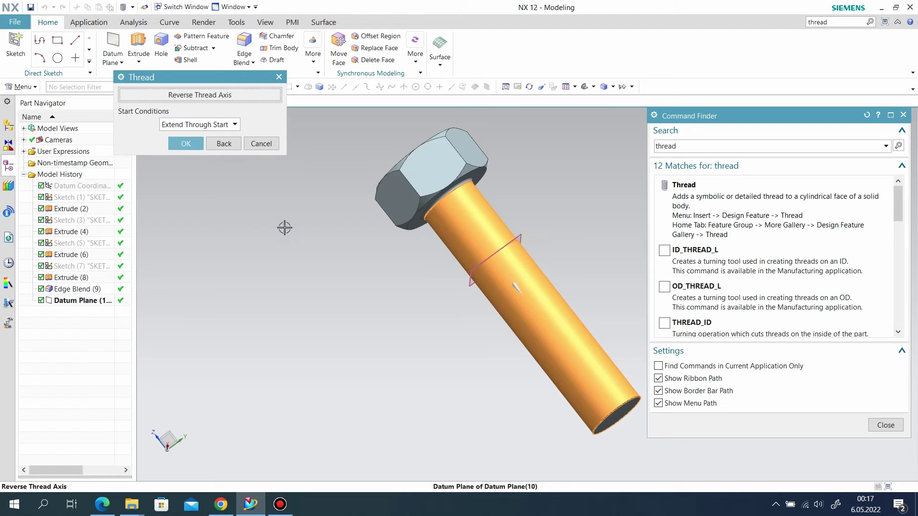
click(186, 145)
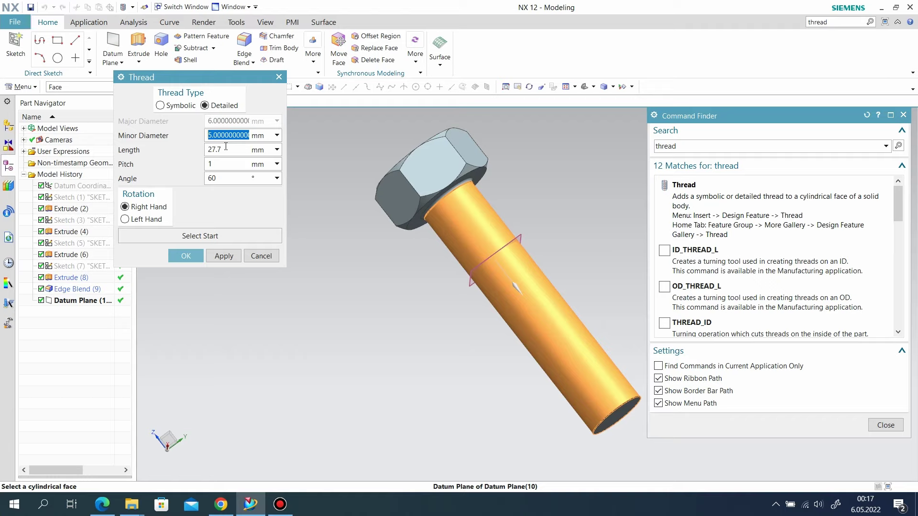
click(228, 150)
text(22)
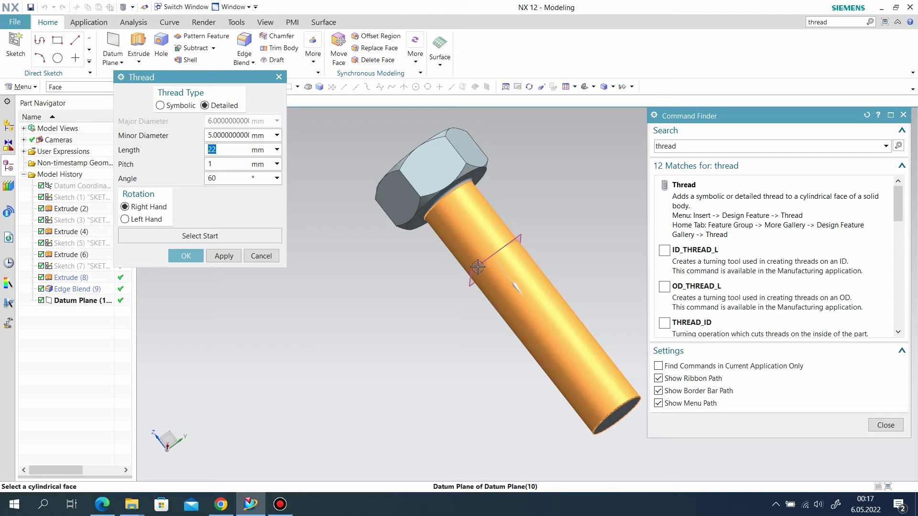
click(191, 259)
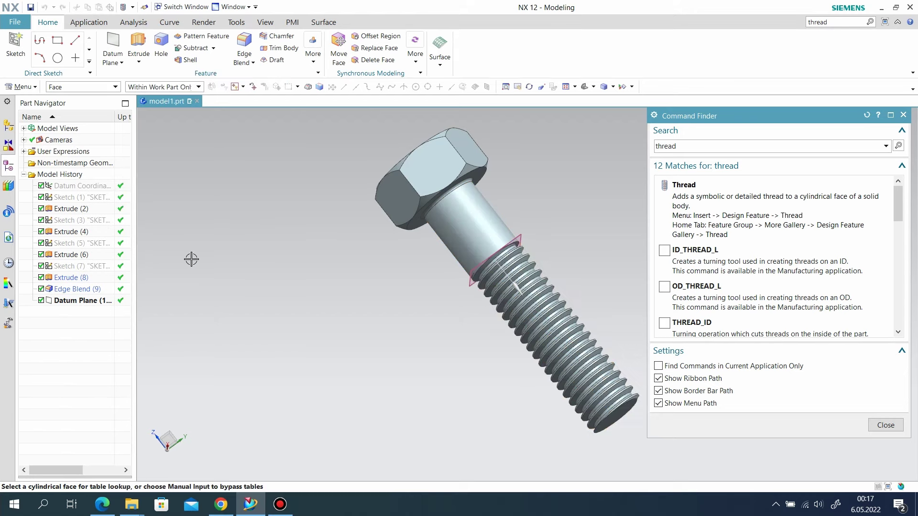
- Hide the datum plane on the shank and close the command search results
right_click(521, 237)
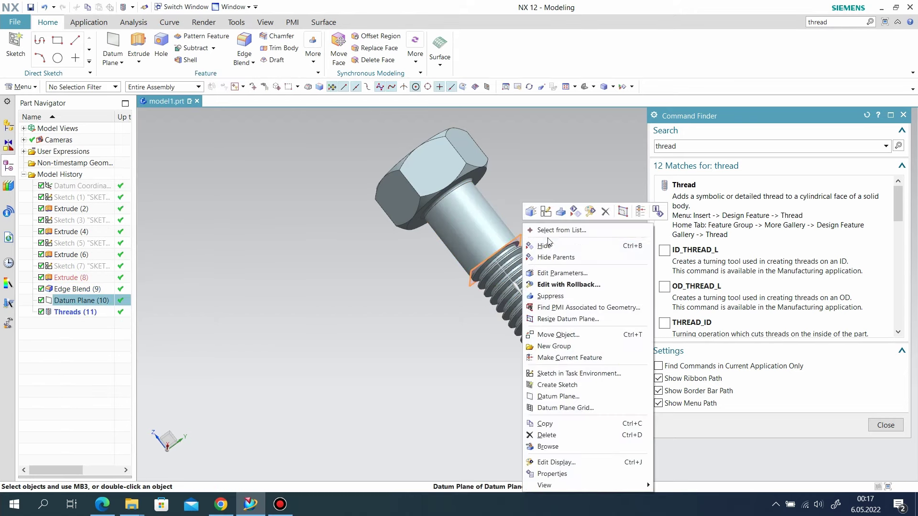
click(544, 246)
click(903, 115)
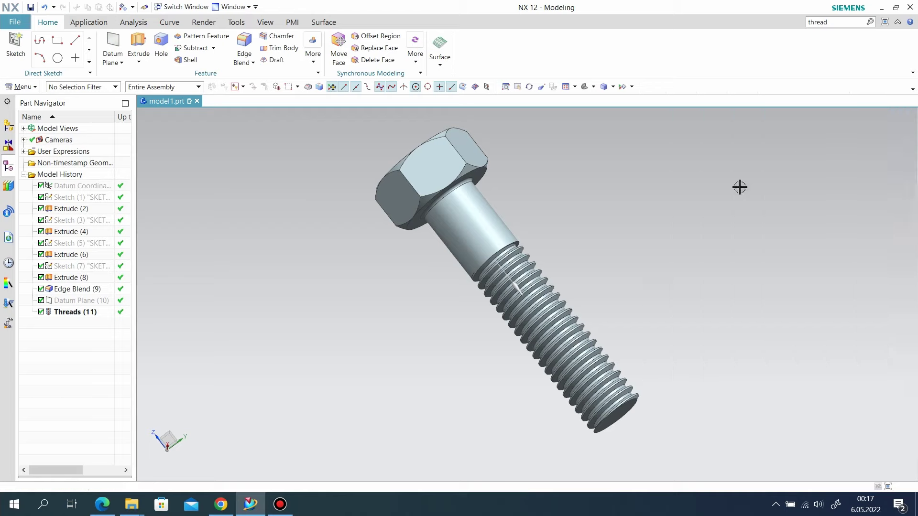
- Change the display color of the whole bolt body to a neutral grey
middle_drag(620, 316, 507, 286)
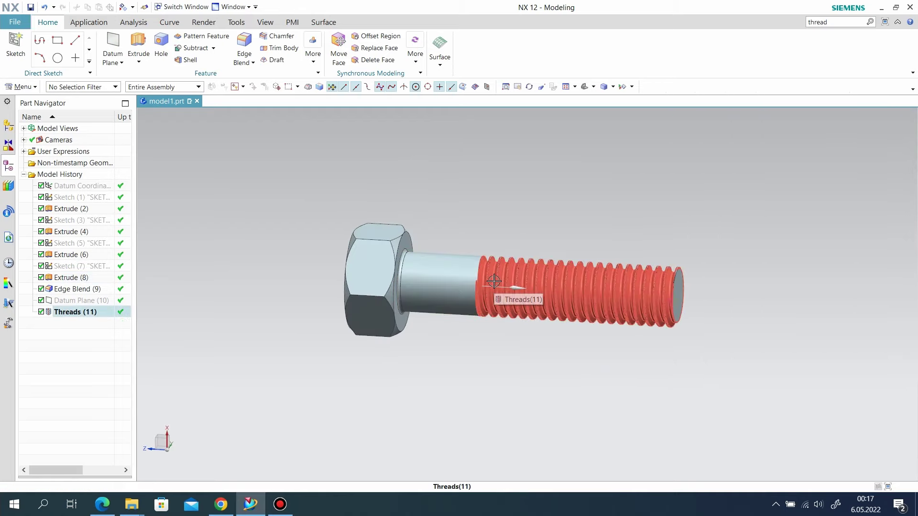
middle_drag(558, 320, 521, 311)
scroll(522, 311, up, 1)
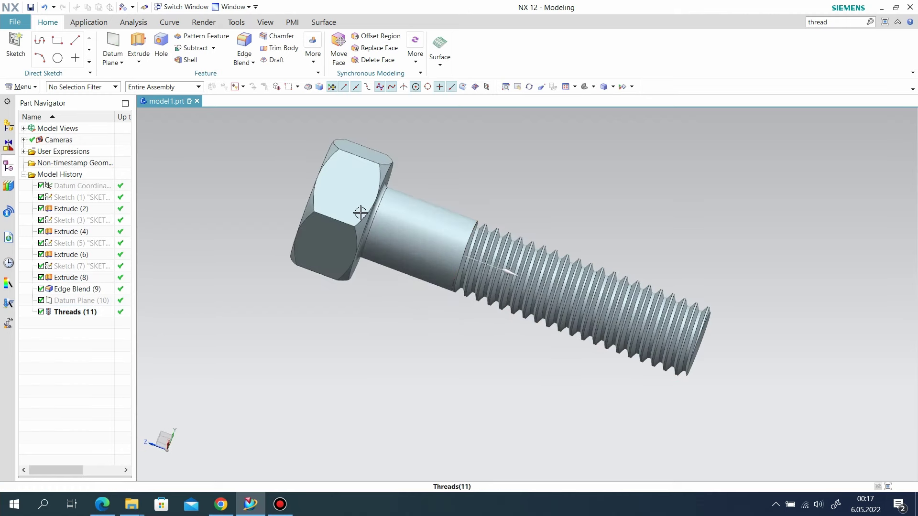
click(33, 88)
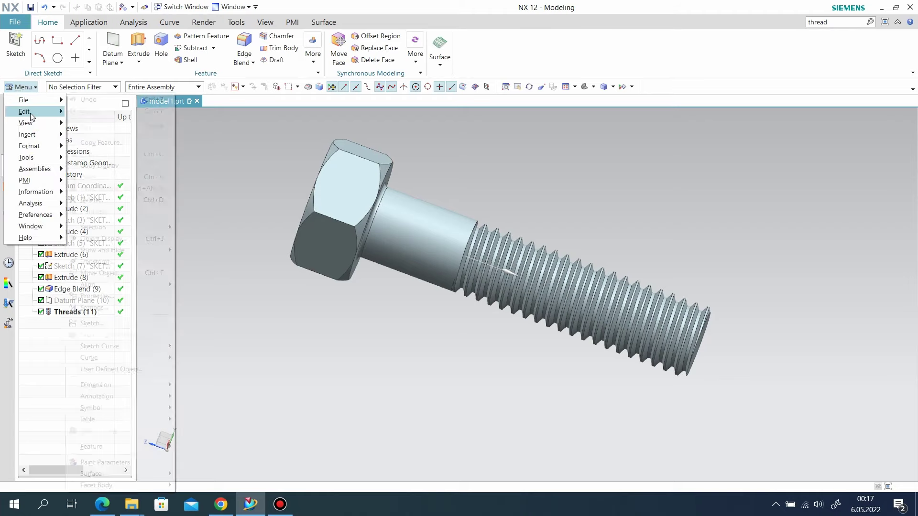
mouse_move(28, 113)
click(103, 239)
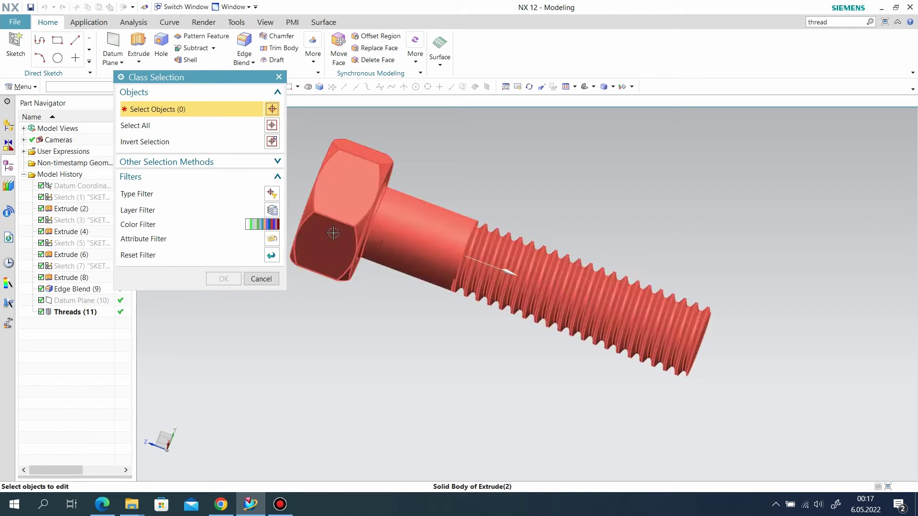
click(389, 241)
click(224, 279)
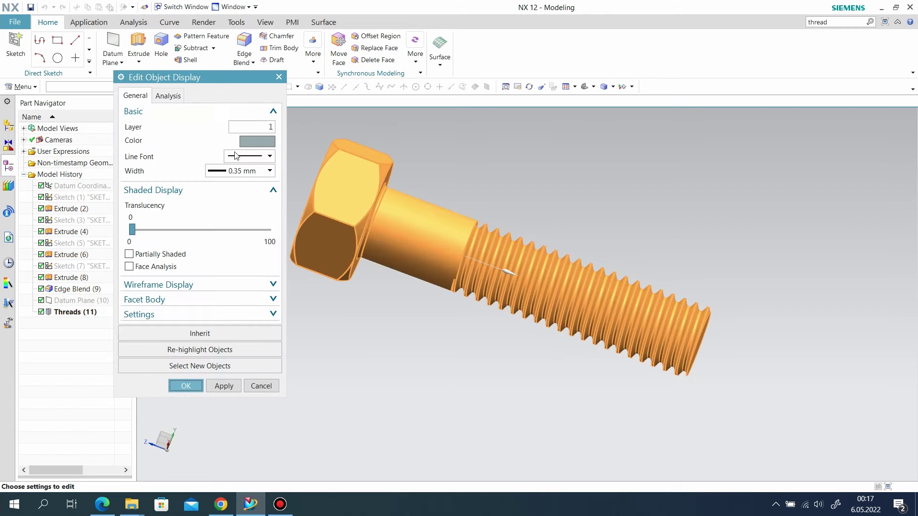
click(263, 140)
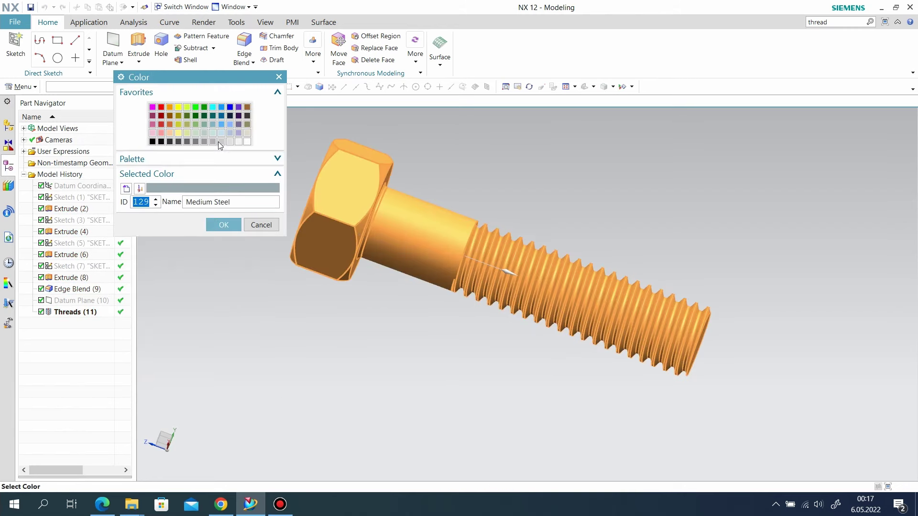
click(204, 142)
click(224, 225)
- Try hiding the Threads feature from the model history and undo the hiding
right_click(68, 312)
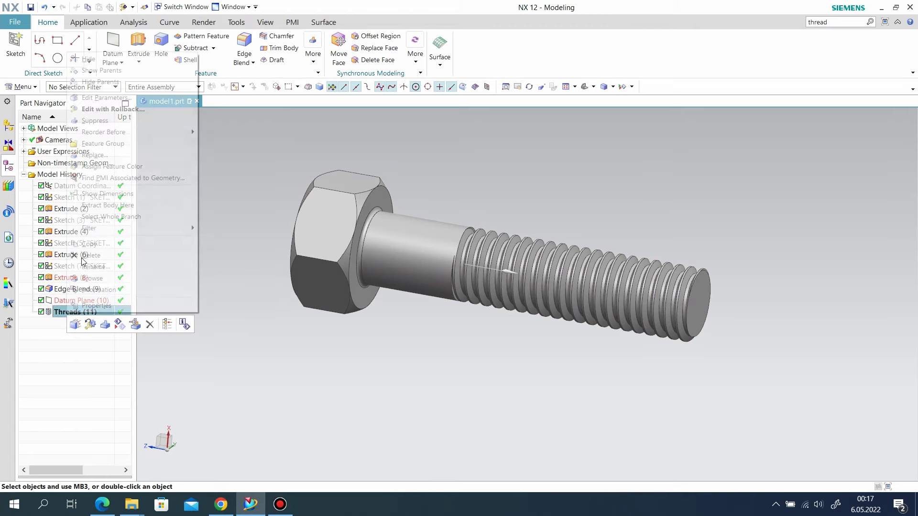
click(91, 61)
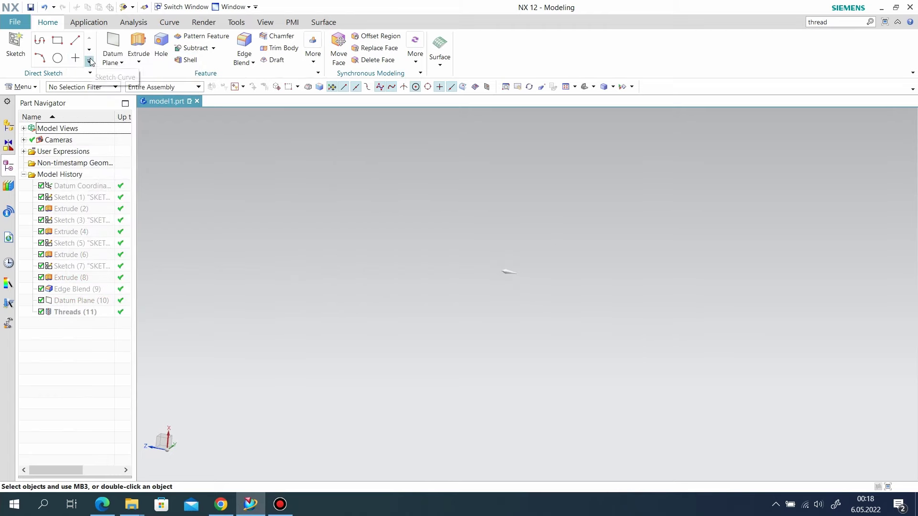
click(45, 8)
middle_drag(425, 268, 423, 383)
scroll(423, 383, down, 2)
scroll(391, 287, up, 1)
middle_drag(593, 387, 639, 386)
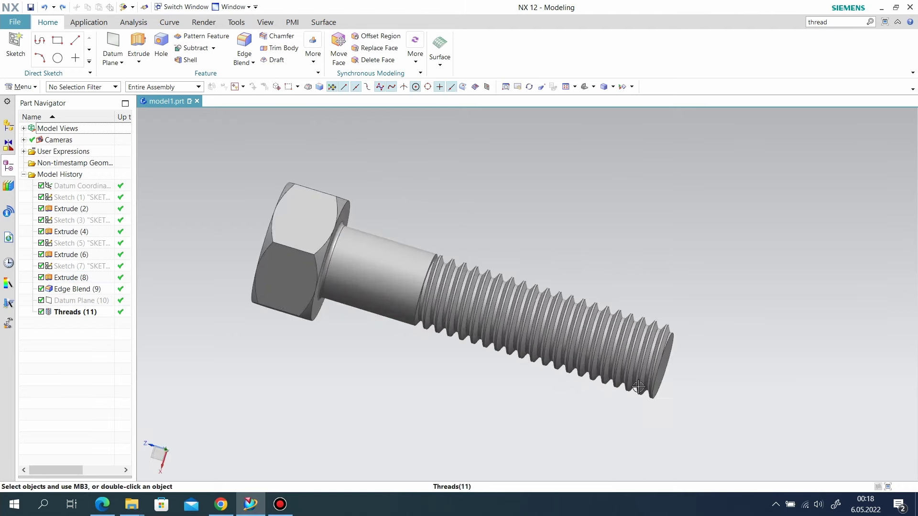
middle_drag(560, 307, 678, 313)
scroll(639, 268, down, 1)
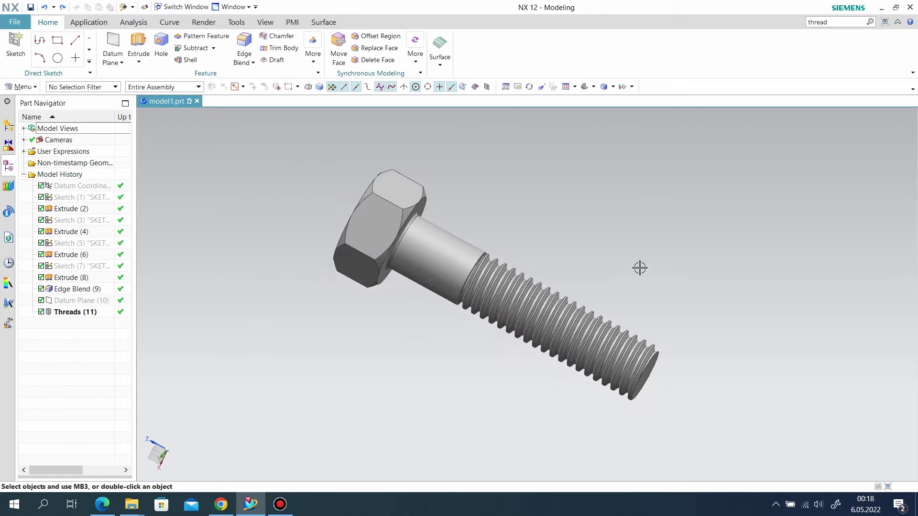